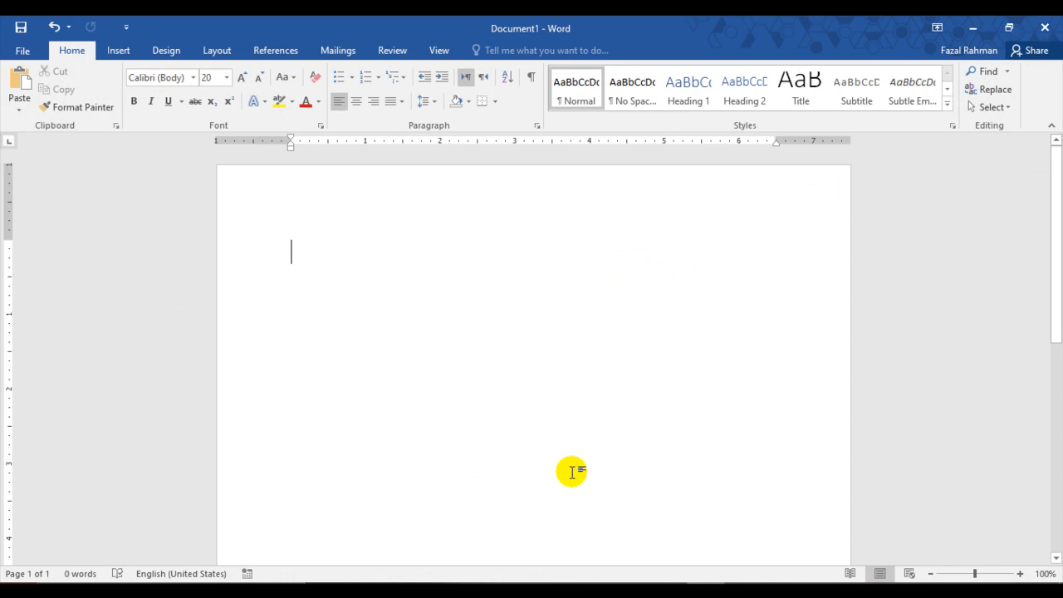
Write "Document" split with a hyphen over two lines as "Docum-" and "ent", and delete all the text.
left_click(217, 49)
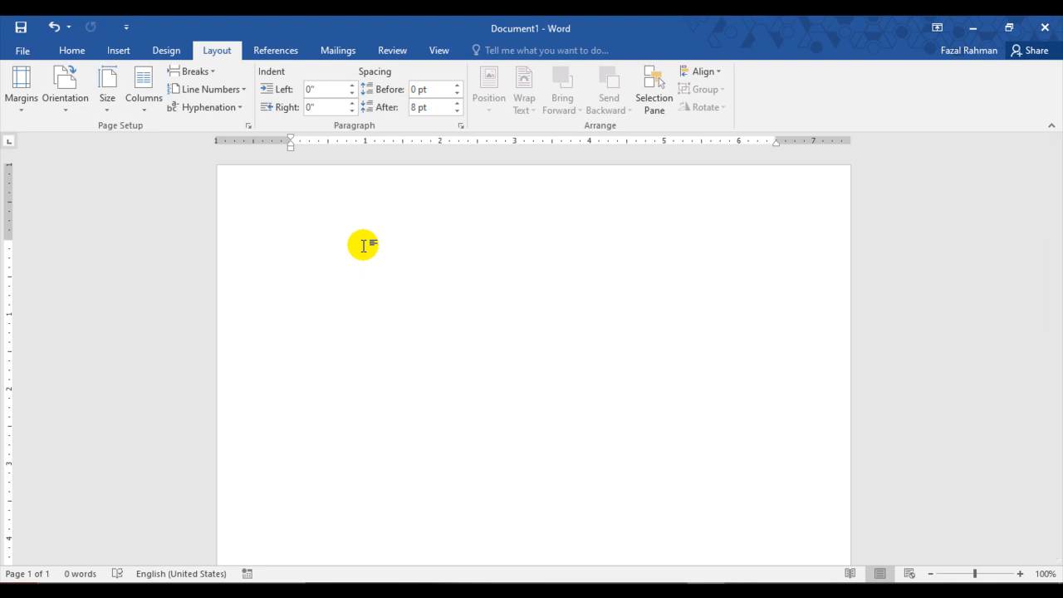
type("document")
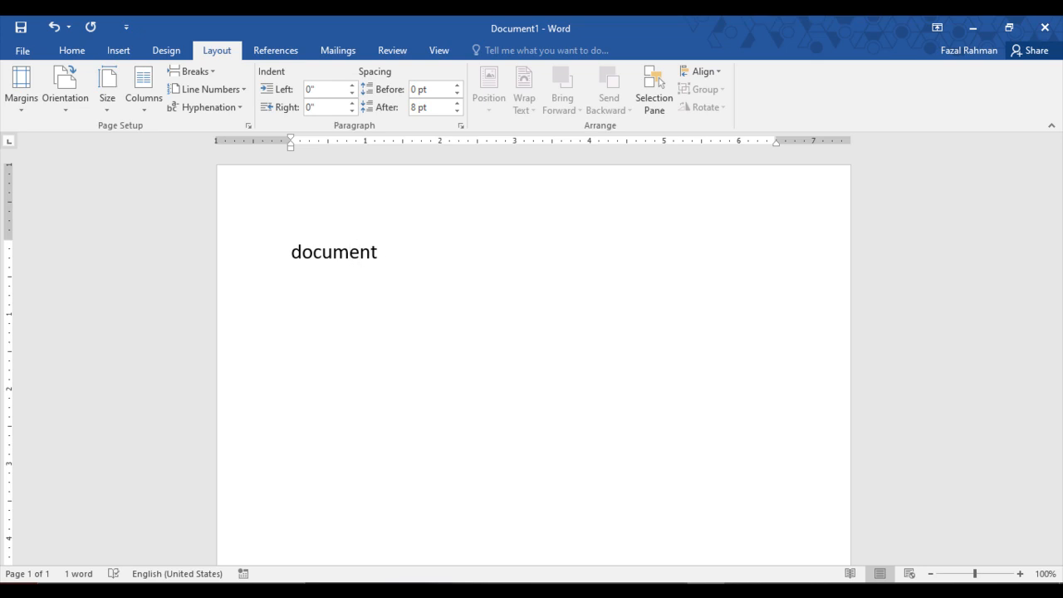
type("-")
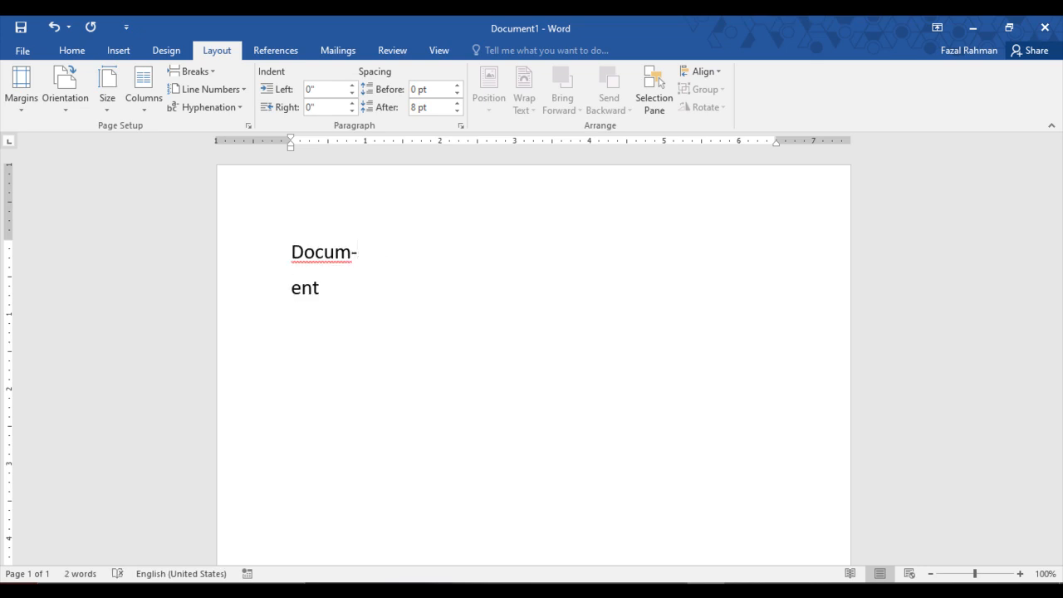
double_click(358, 254)
left_click(354, 254)
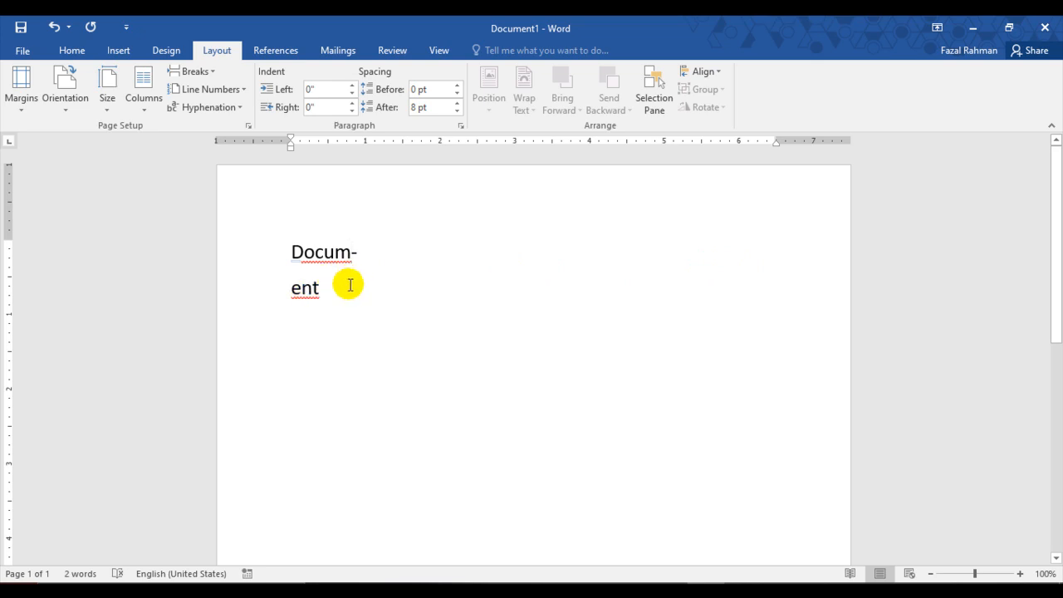
key("ctrl+a")
key("Delete")
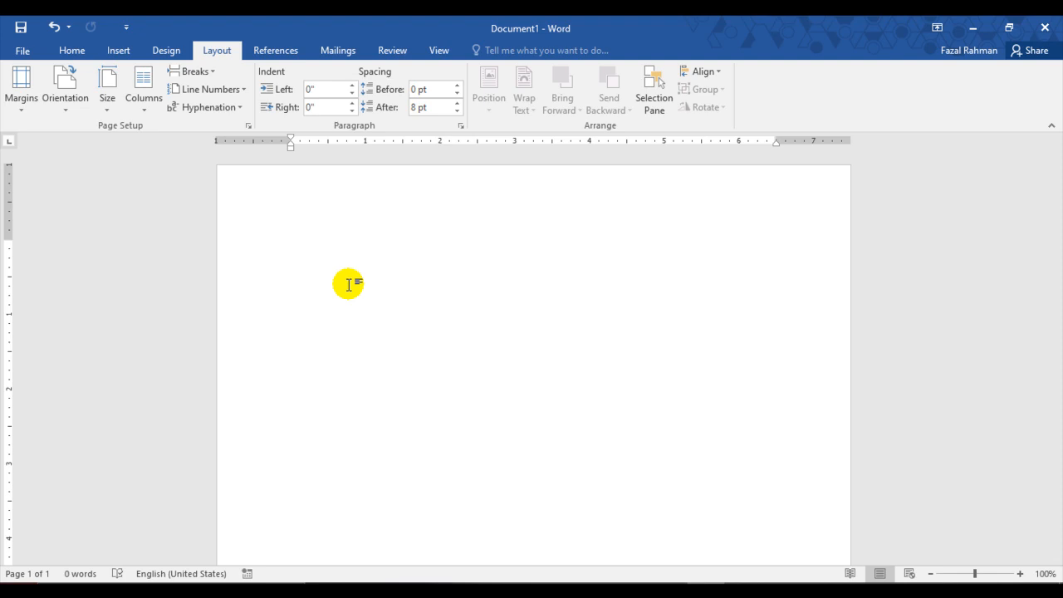
Generate five paragraphs of sample text in the empty document with =rand(5).
type("=rand")
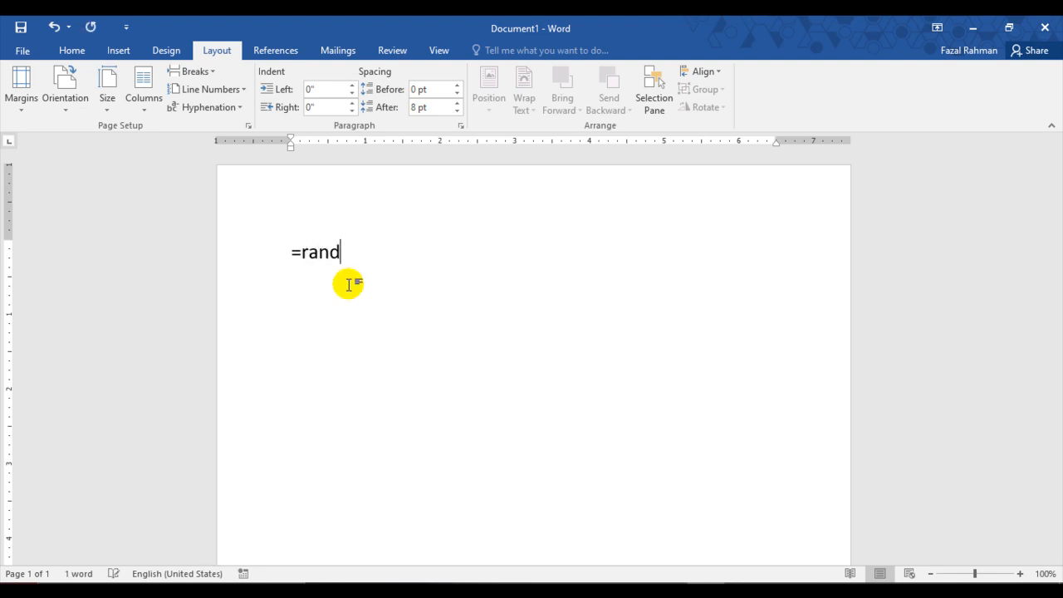
type("(5)")
key("Return")
scroll(349, 285, "up", 6)
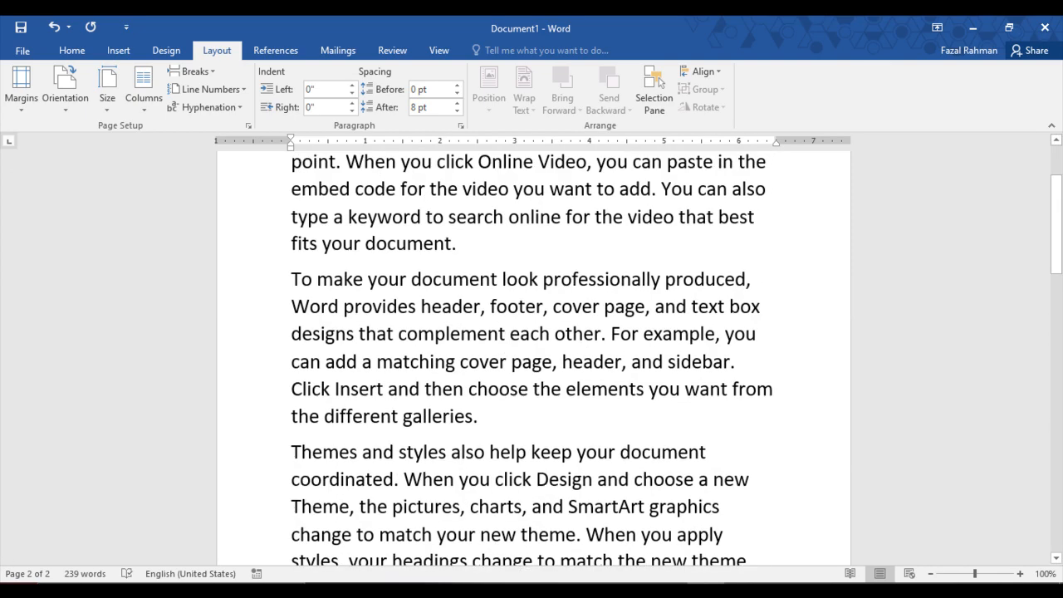
scroll(532, 357, "up", 3)
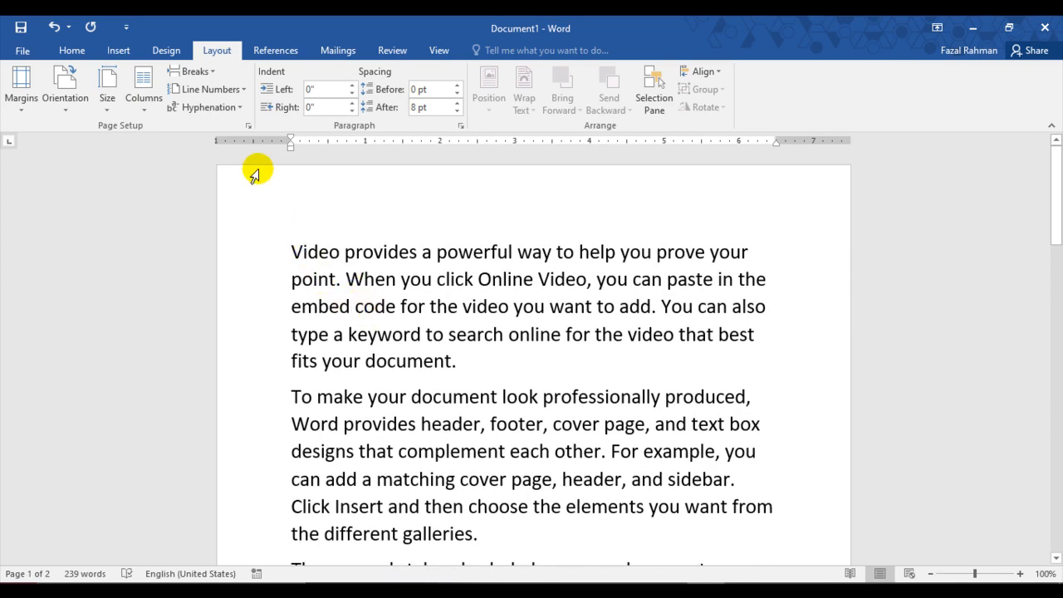
Set the document's hyphenation to Automatic.
left_click(241, 108)
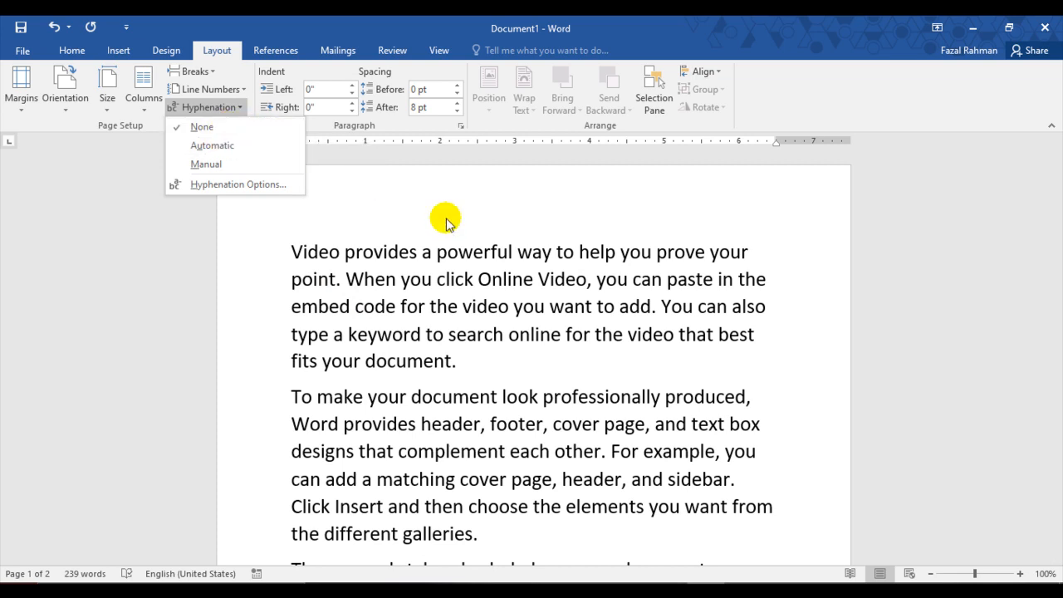
left_click(521, 292)
left_click(230, 107)
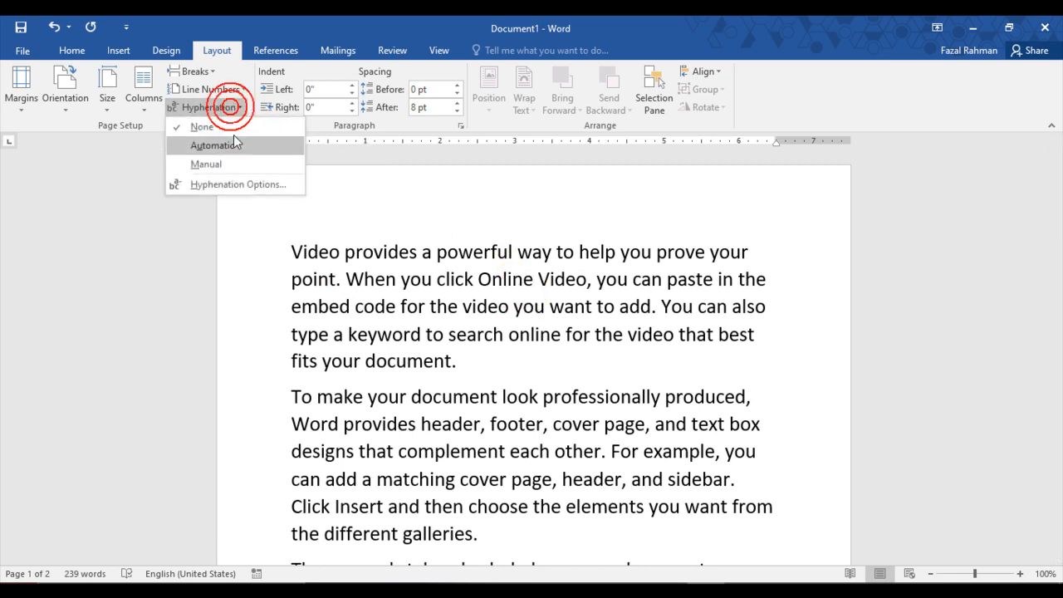
left_click(229, 148)
Examine how words are hyphenated at the line ends of the paragraphs on both pages.
scroll(625, 365, "down", 5)
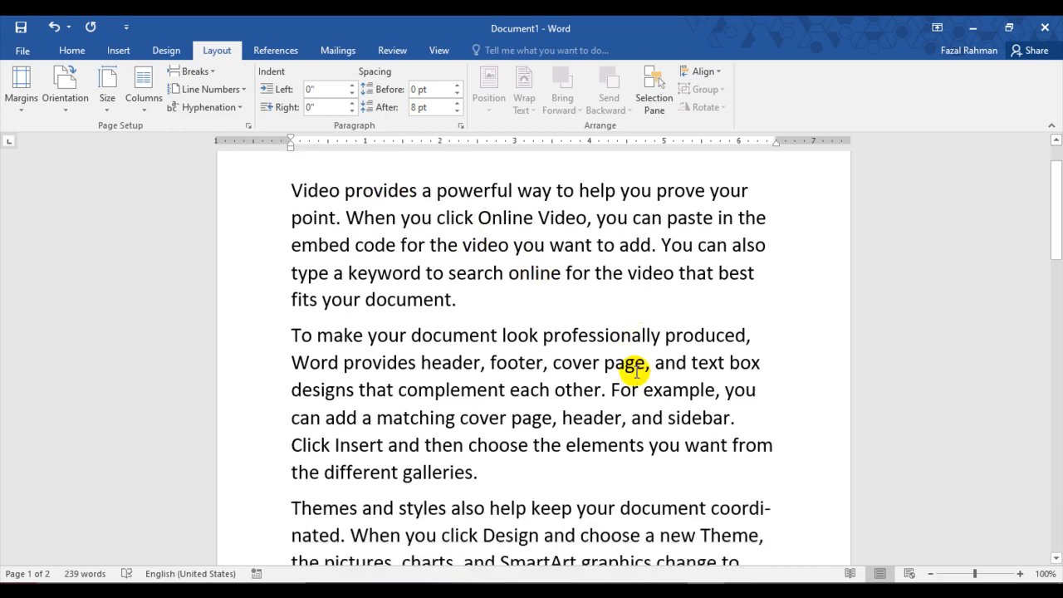
scroll(625, 365, "up", 3)
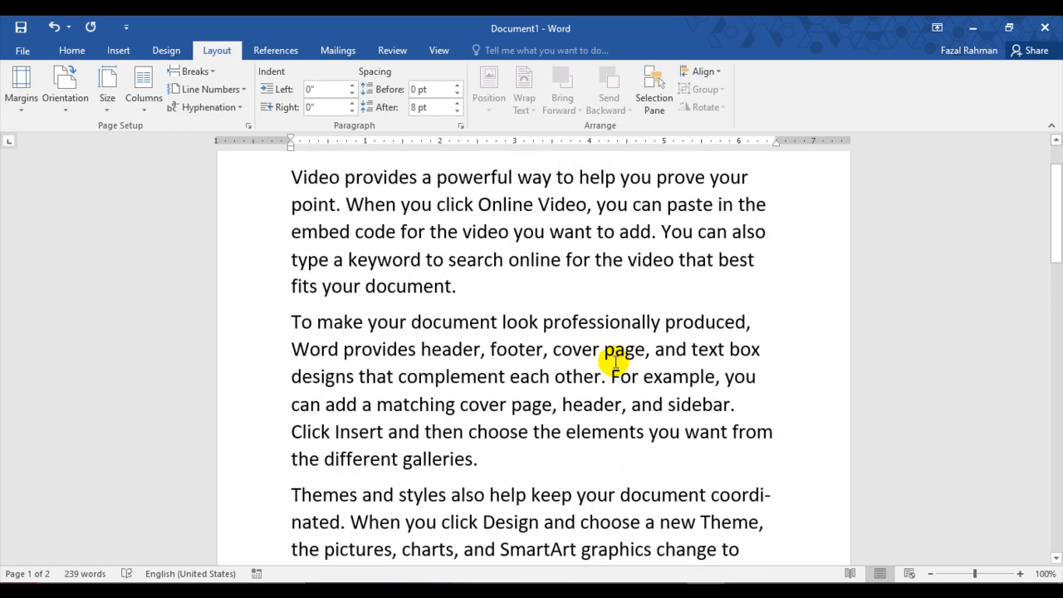
scroll(615, 360, "down", 2)
scroll(615, 361, "up", 4)
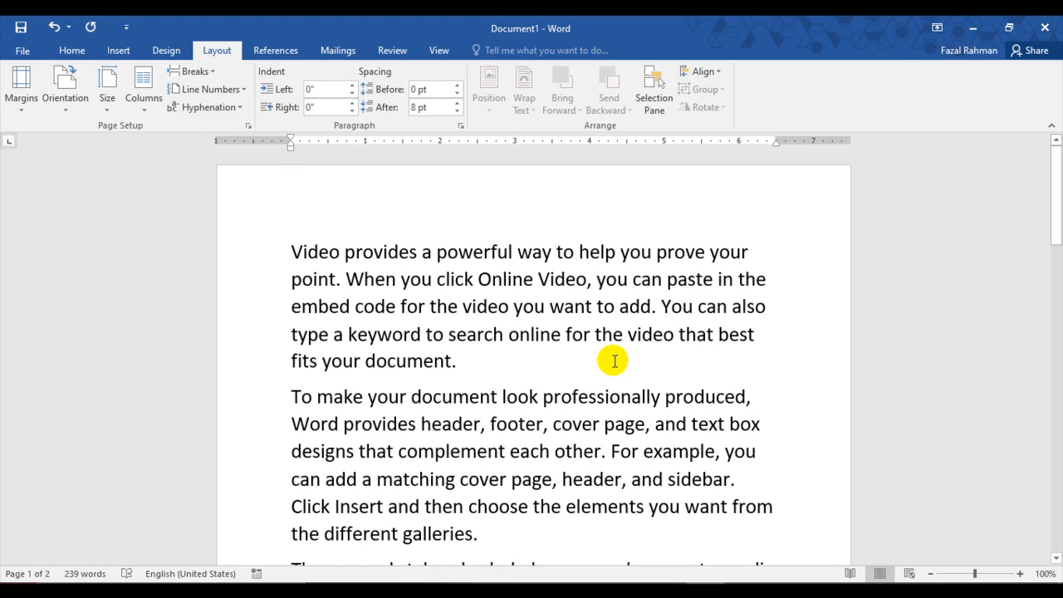
scroll(614, 361, "down", 4)
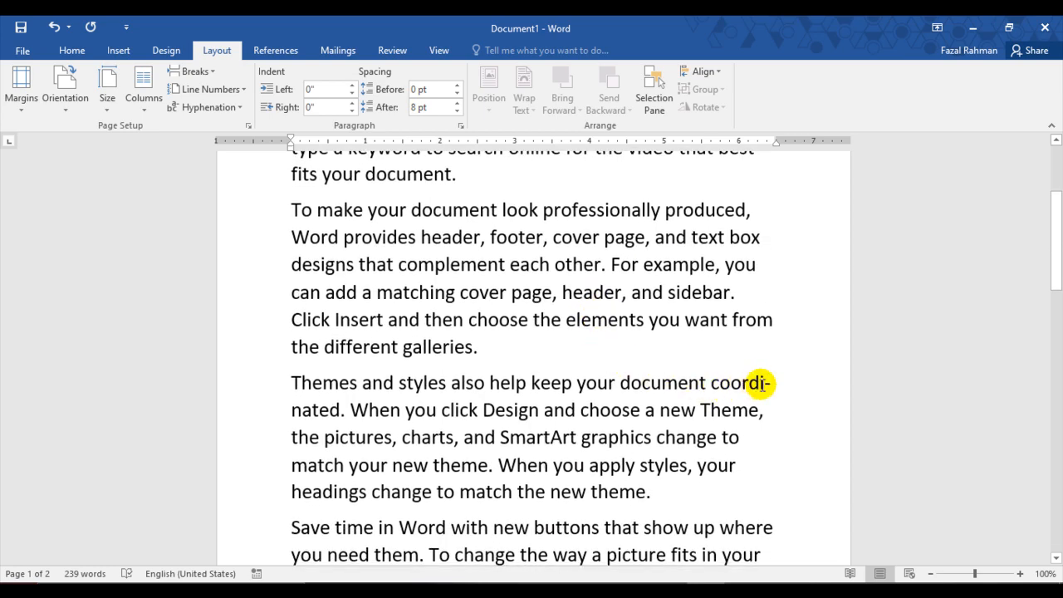
left_click_drag(731, 383, 769, 384)
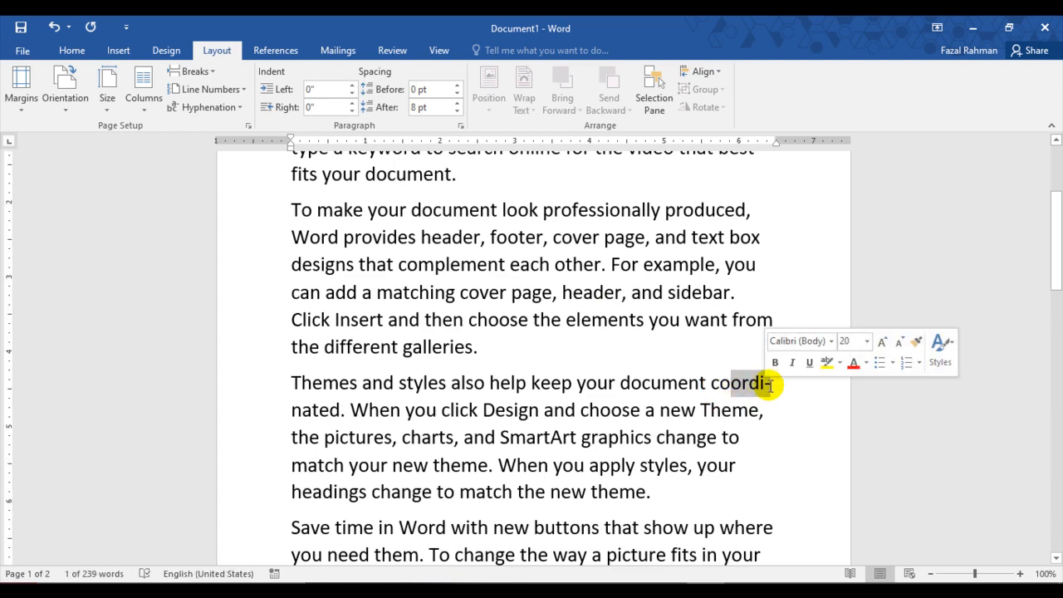
left_click(765, 389)
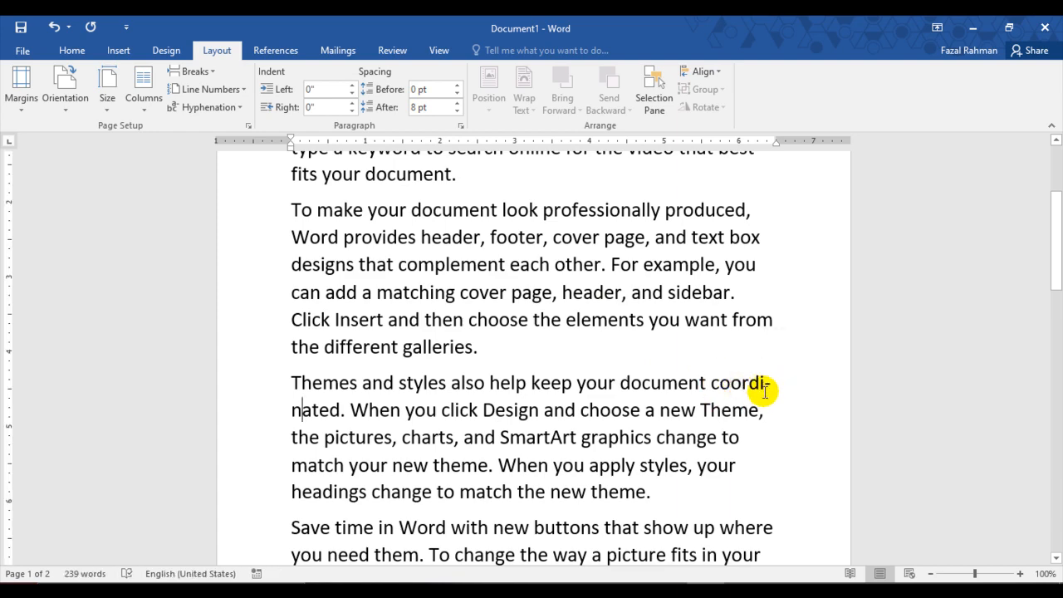
scroll(760, 397, "down", 2)
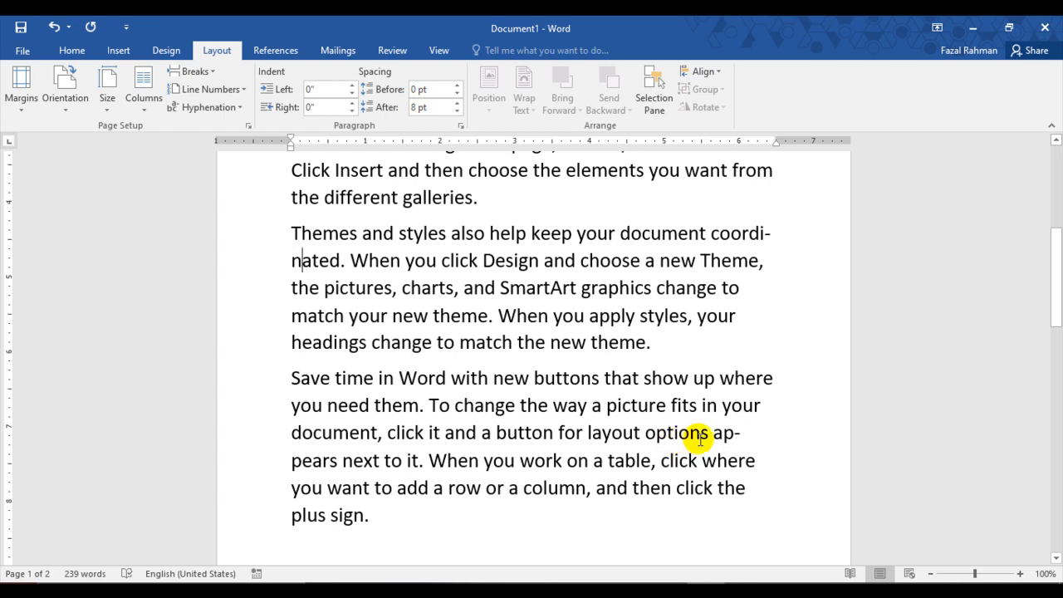
left_click_drag(739, 433, 723, 435)
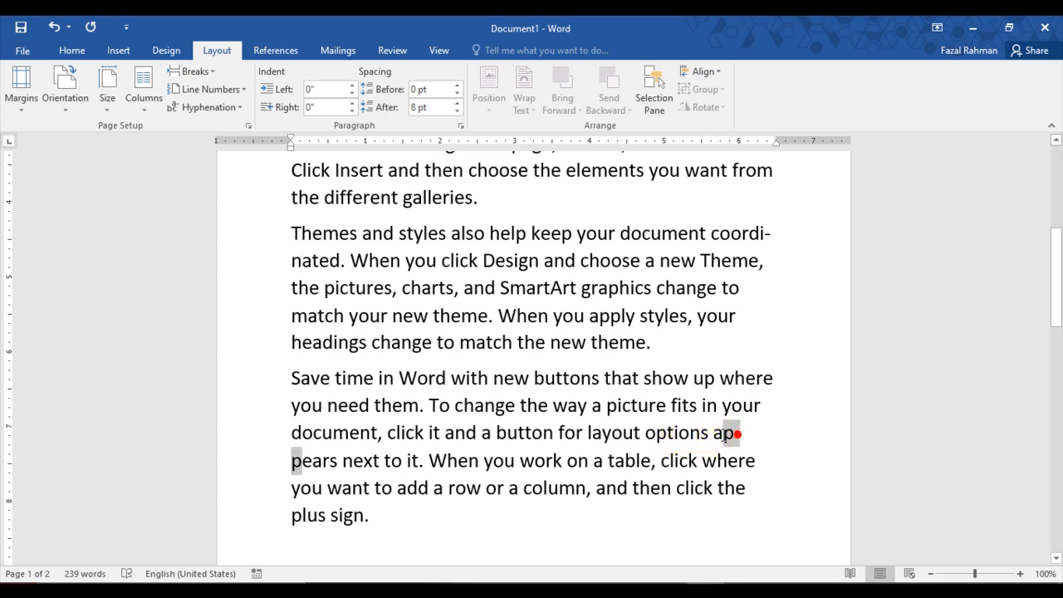
scroll(719, 444, "down", 3)
scroll(720, 442, "down", 3)
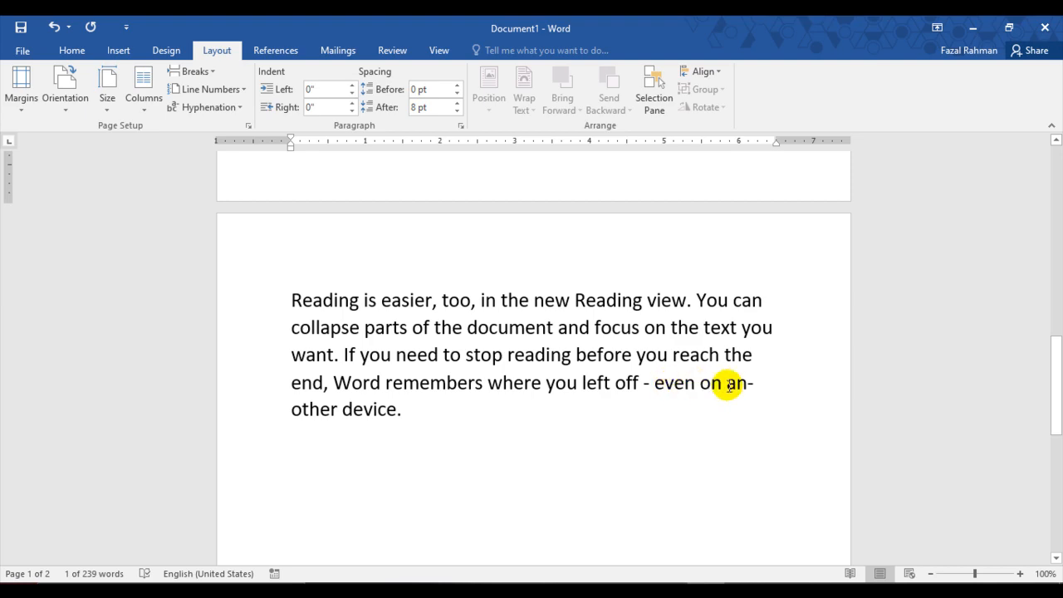
left_click_drag(753, 386, 737, 383)
scroll(698, 367, "up", 6)
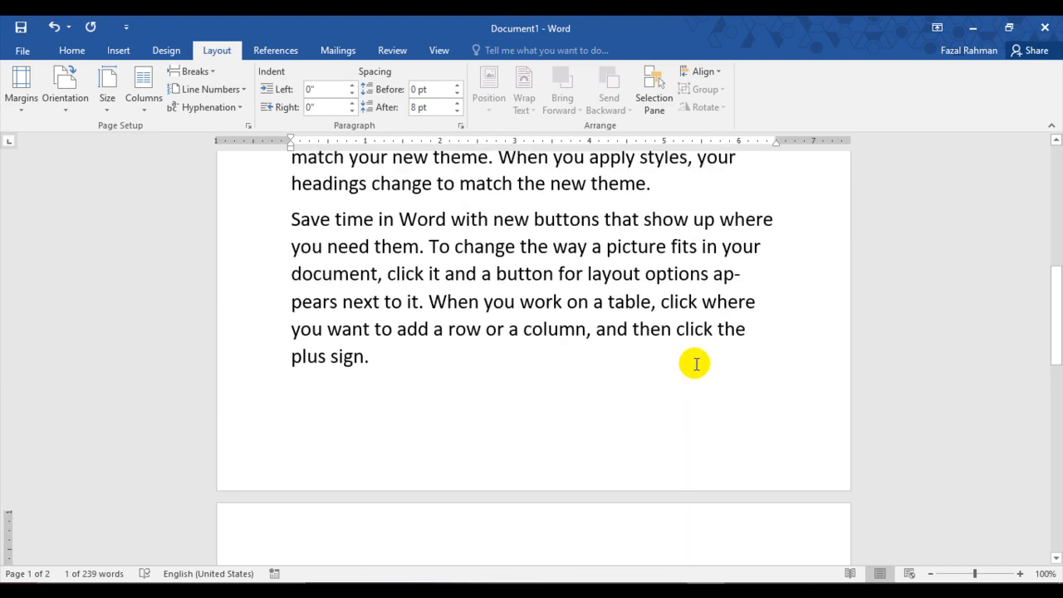
scroll(695, 363, "up", 5)
scroll(692, 360, "down", 3)
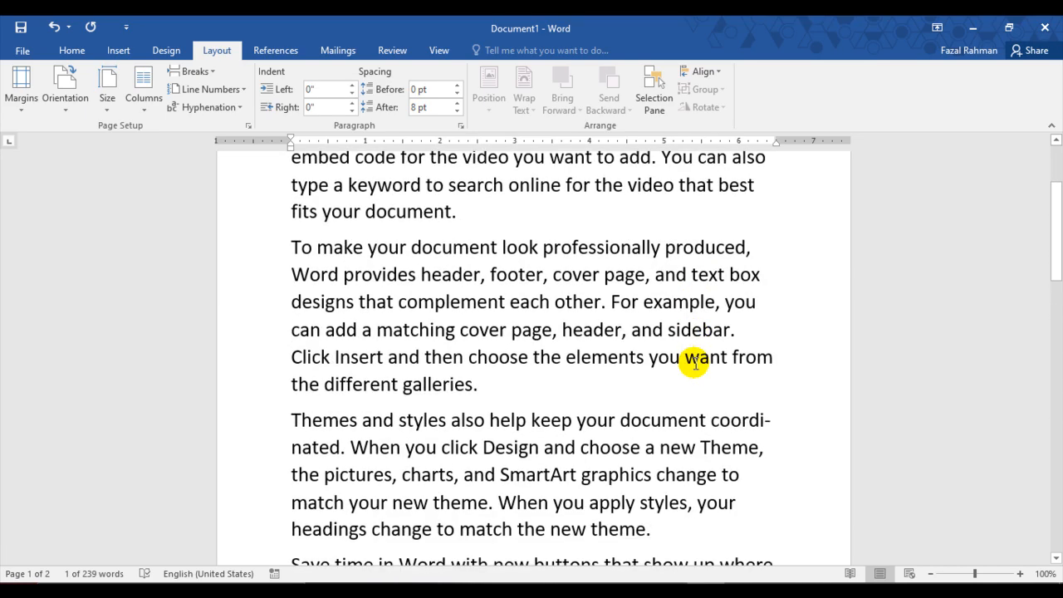
scroll(706, 353, "up", 2)
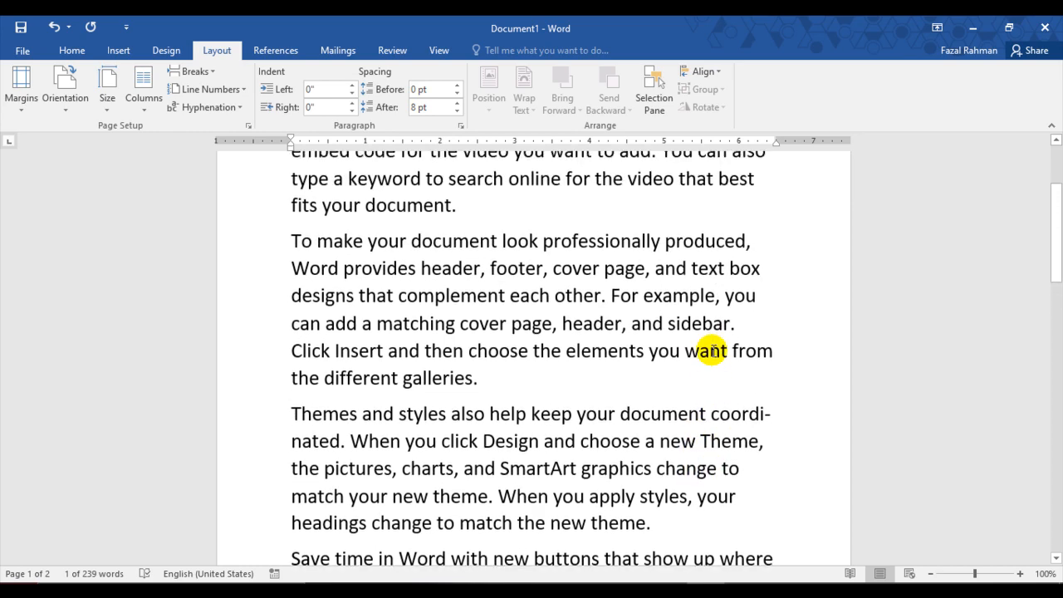
scroll(712, 350, "up", 1)
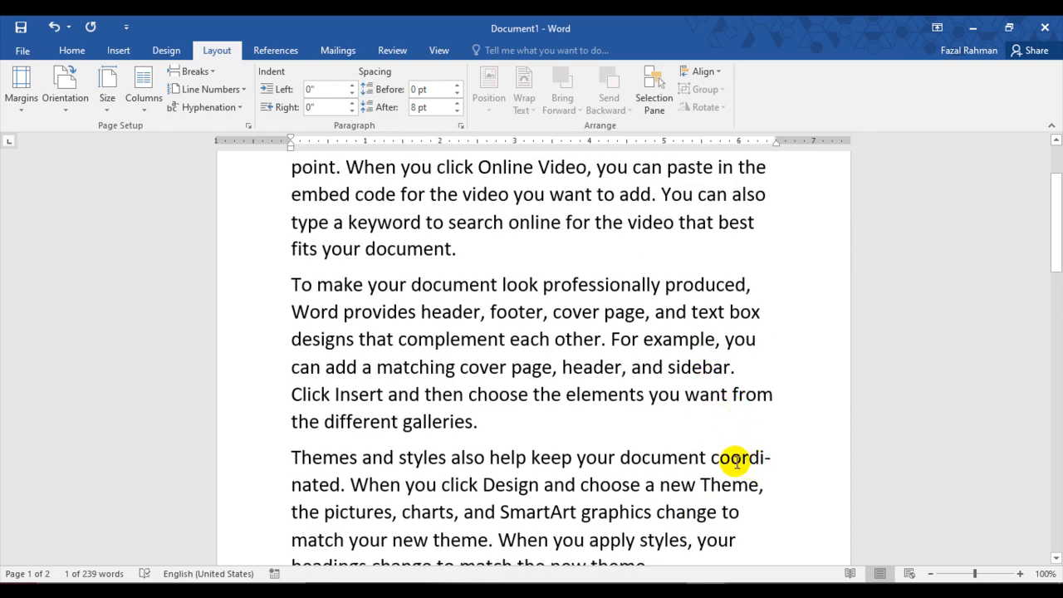
Color the letters "ocum" of "document" red in the first line of the "Themes and styles" paragraph.
left_click(240, 108)
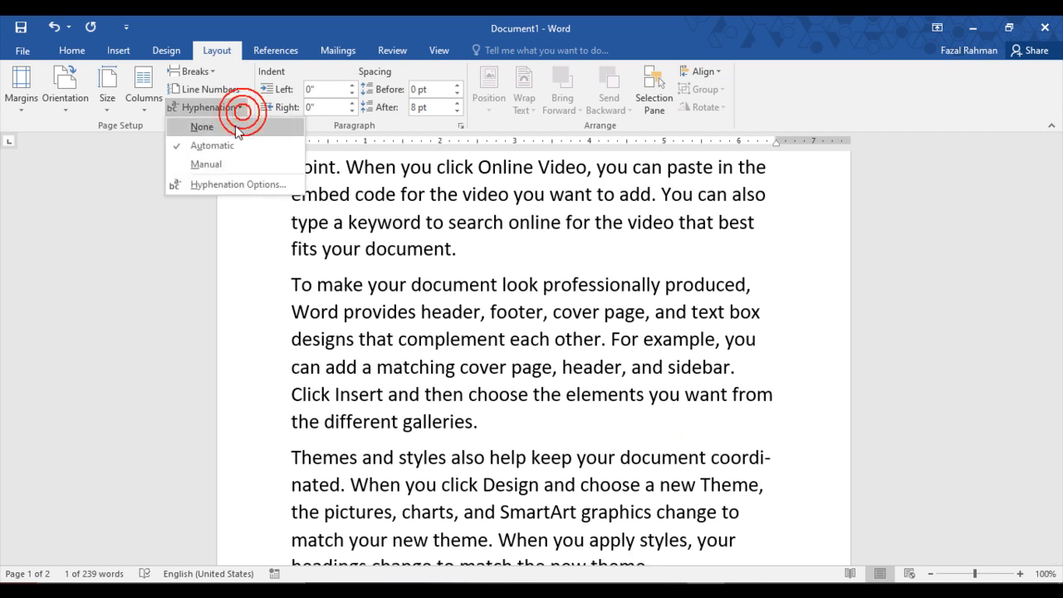
left_click(744, 461)
double_click(700, 459)
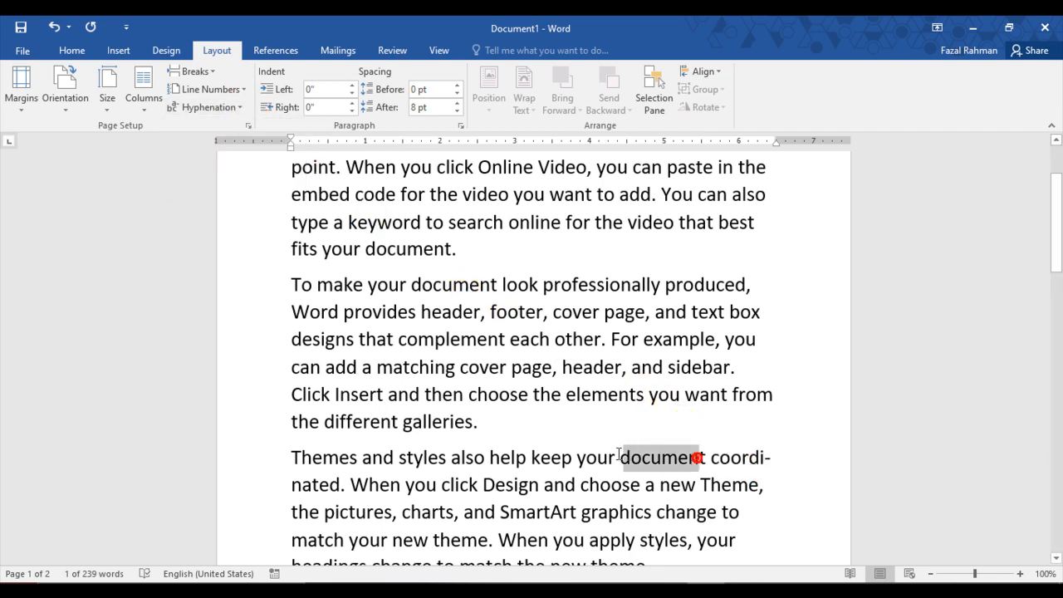
left_click_drag(678, 459, 637, 458)
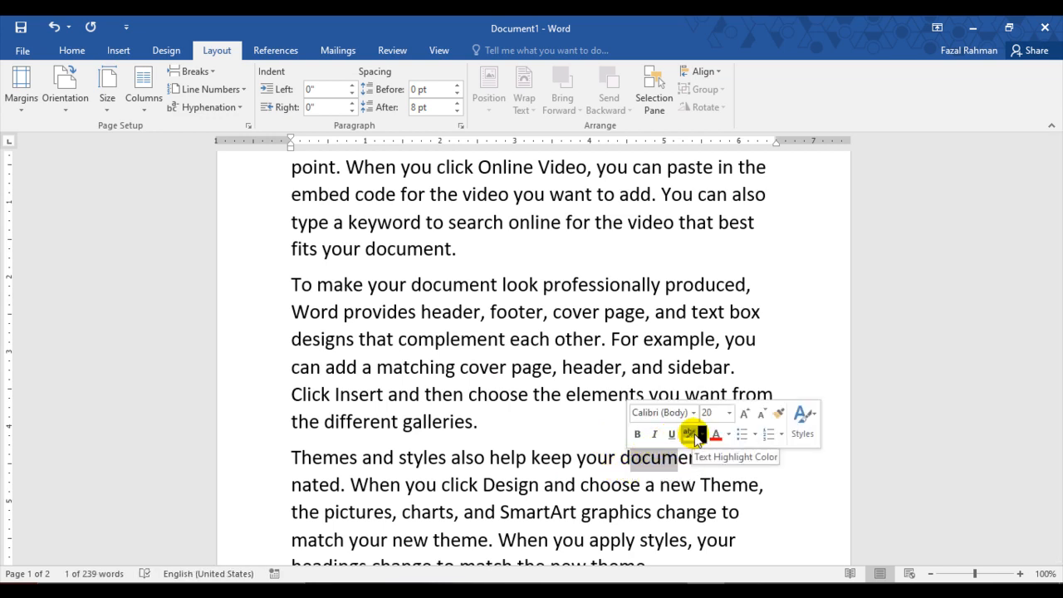
left_click(599, 469)
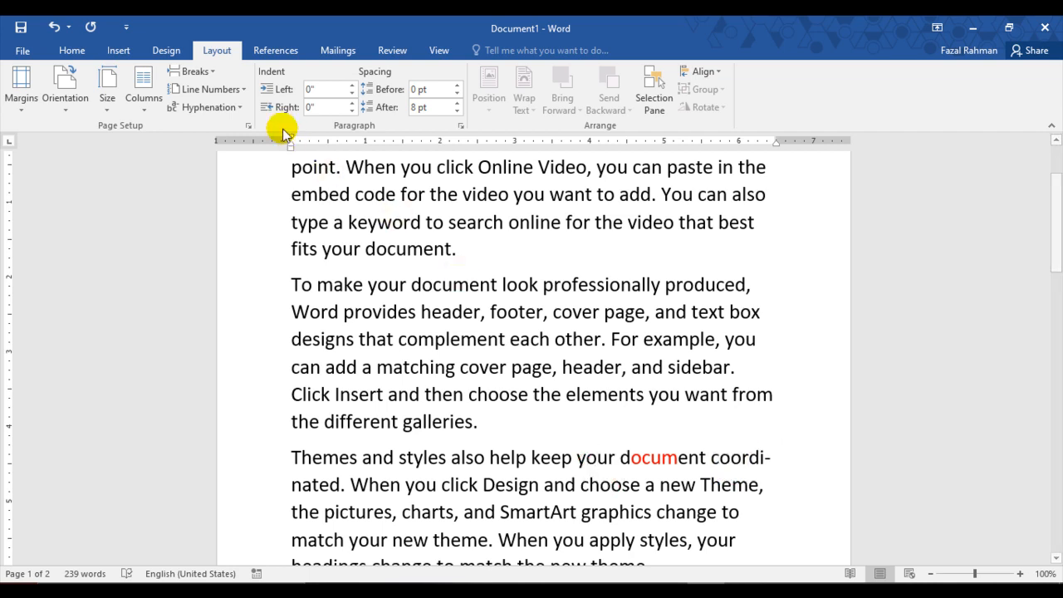
Switch the document's hyphenation to None and back to Automatic to compare the line breaks.
left_click(238, 107)
left_click(227, 126)
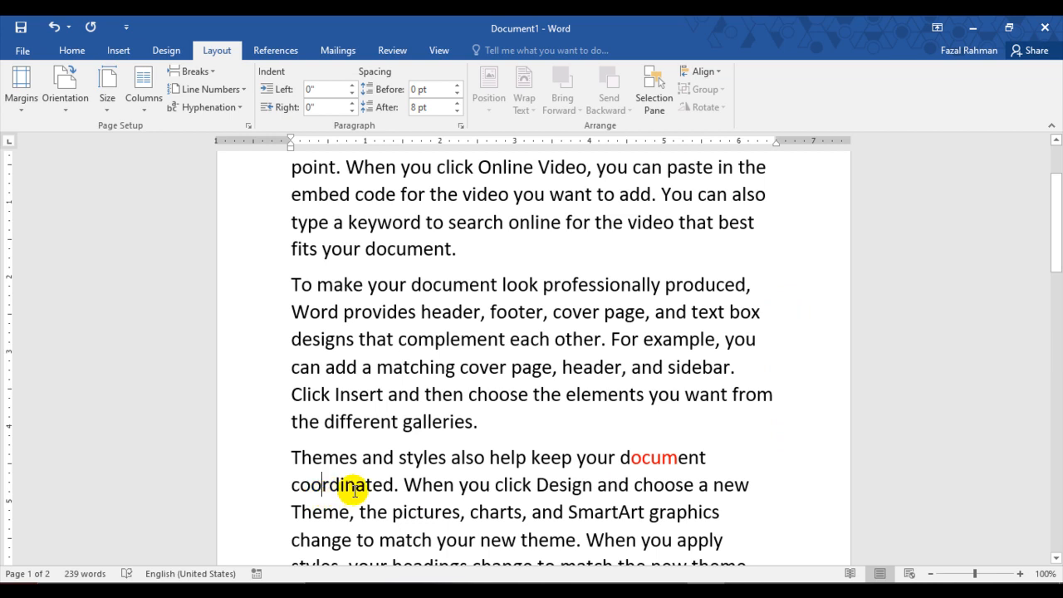
left_click(241, 107)
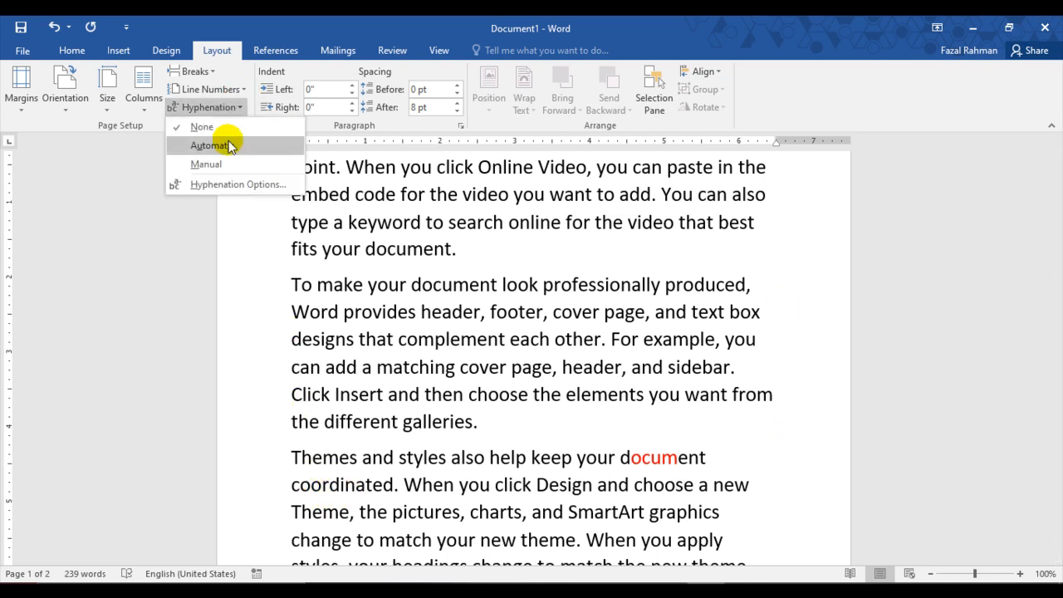
left_click(227, 142)
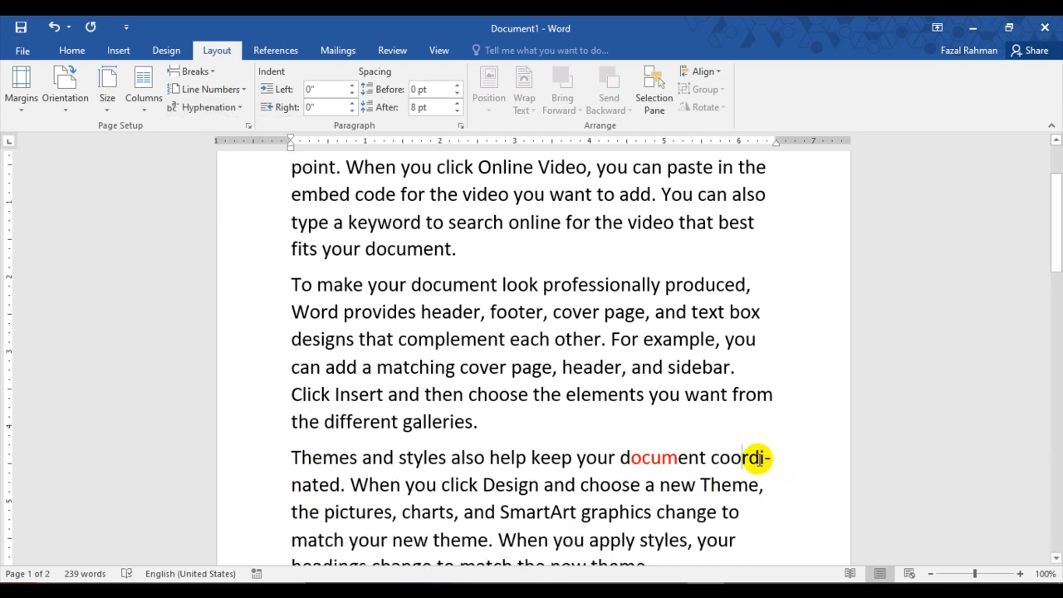
Run manual hyphenation from the cursor position in the "Themes and styles" paragraph.
left_click(238, 107)
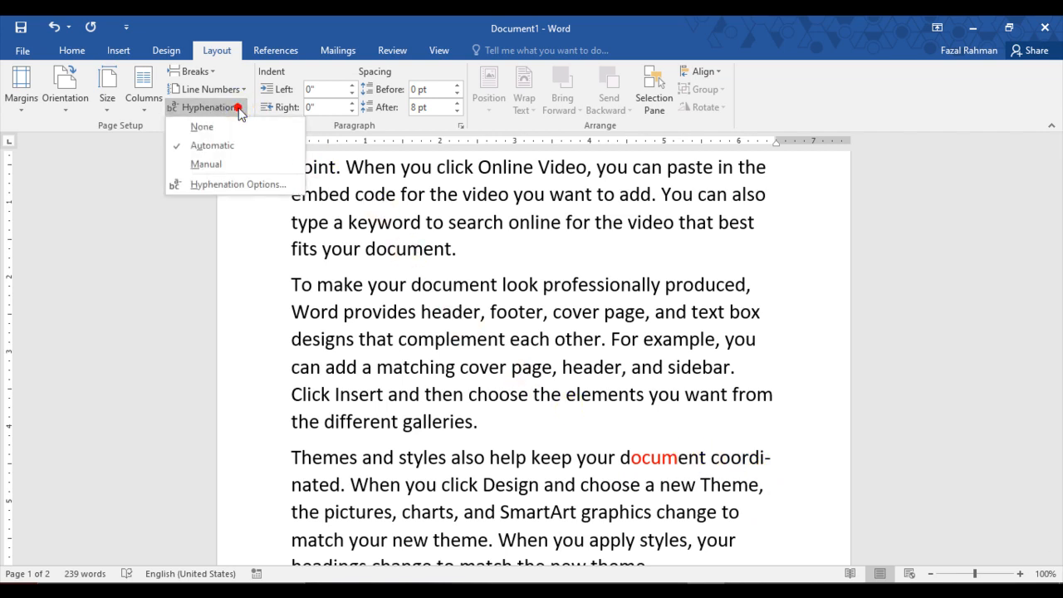
left_click(215, 166)
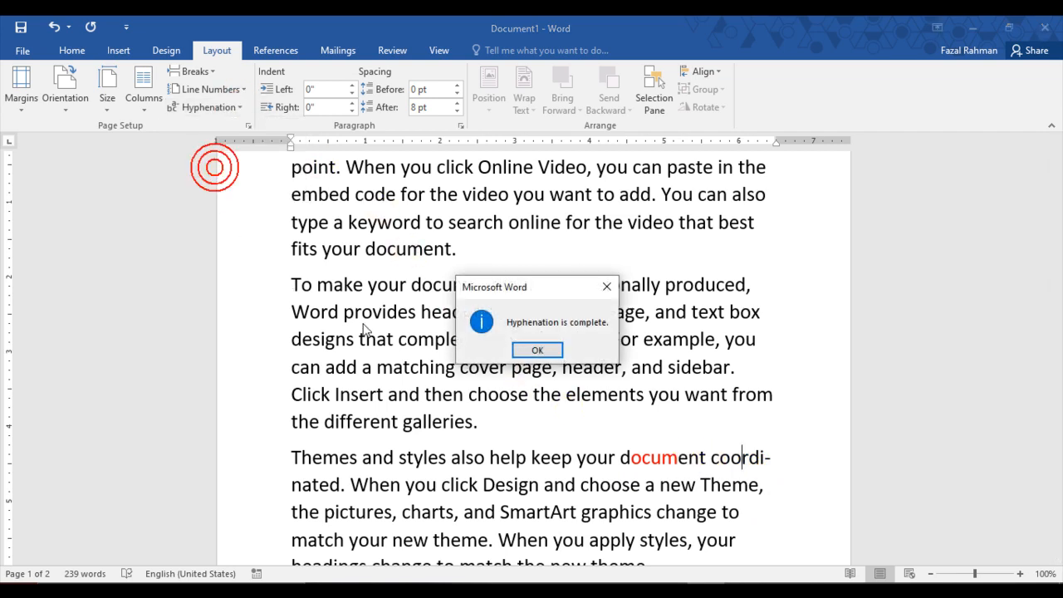
left_click(554, 351)
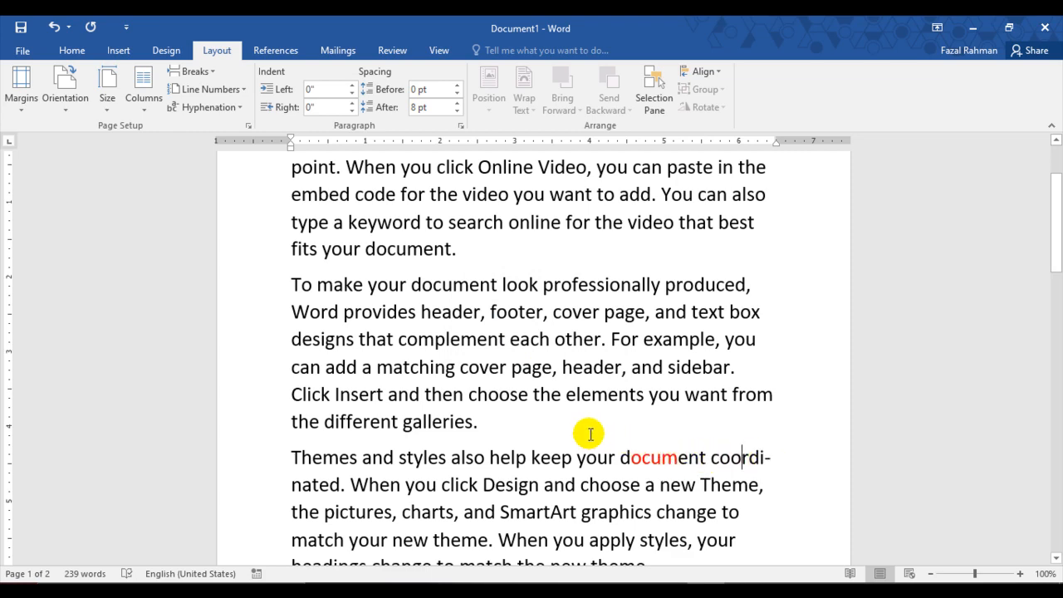
Run manual hyphenation on the entire document text.
key("ctrl+a")
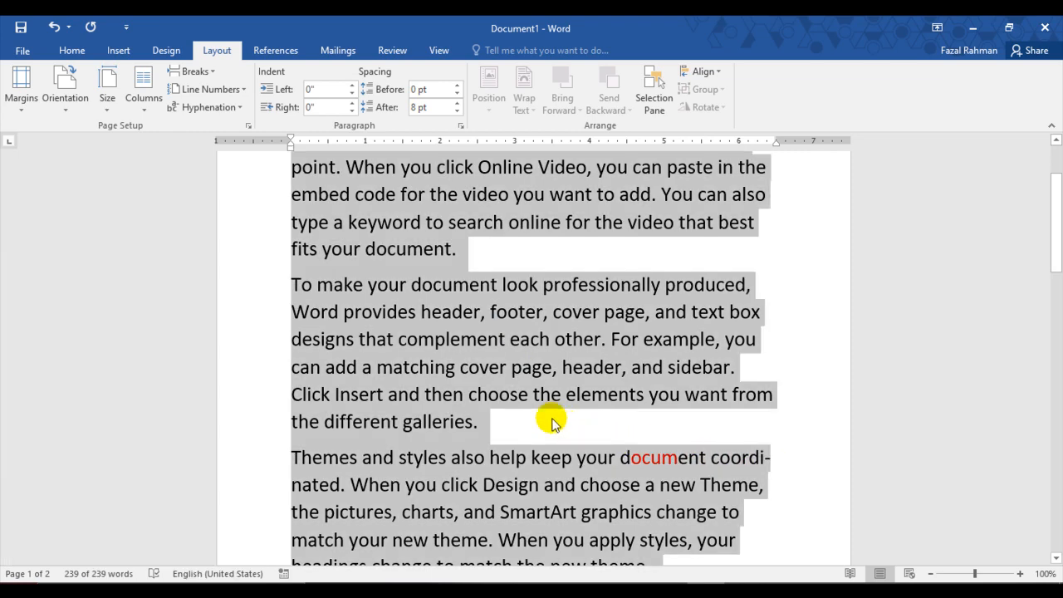
left_click(246, 115)
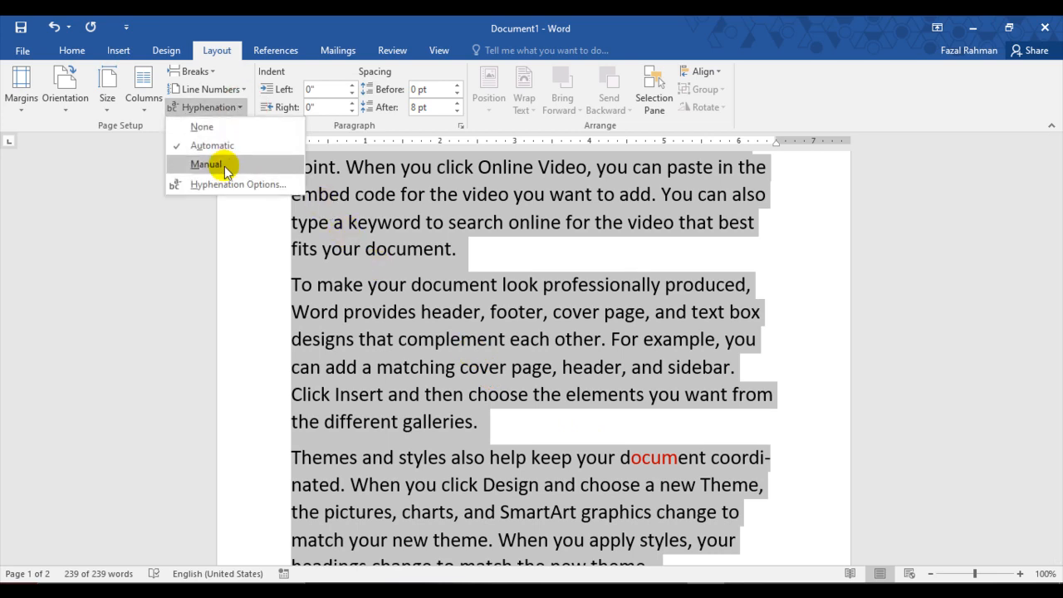
left_click(224, 166)
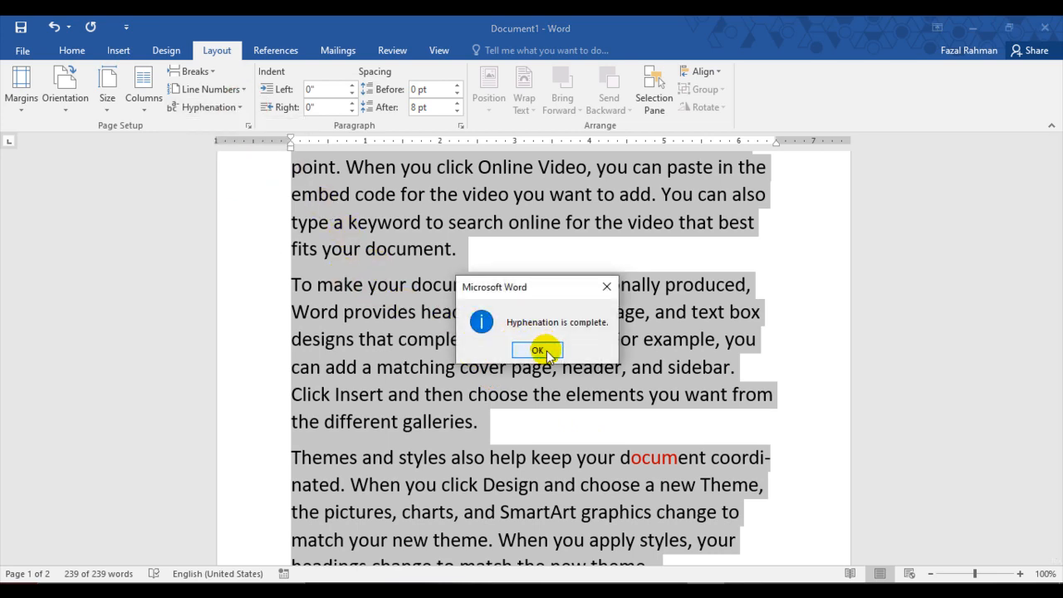
left_click(538, 350)
left_click(497, 363)
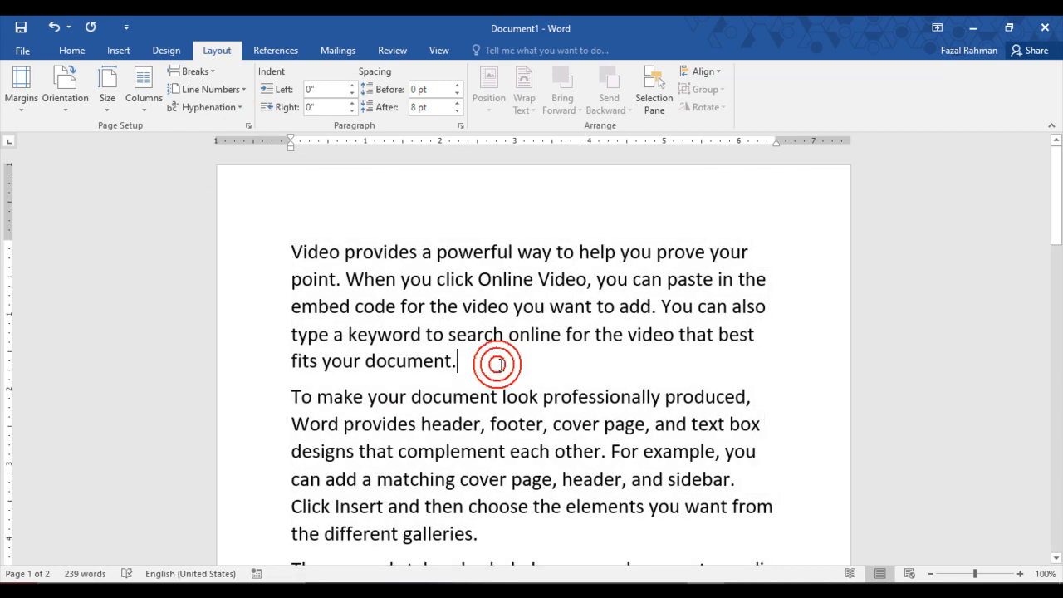
Turn off the document's automatic hyphenation by setting it to None.
scroll(498, 361, "down", 1)
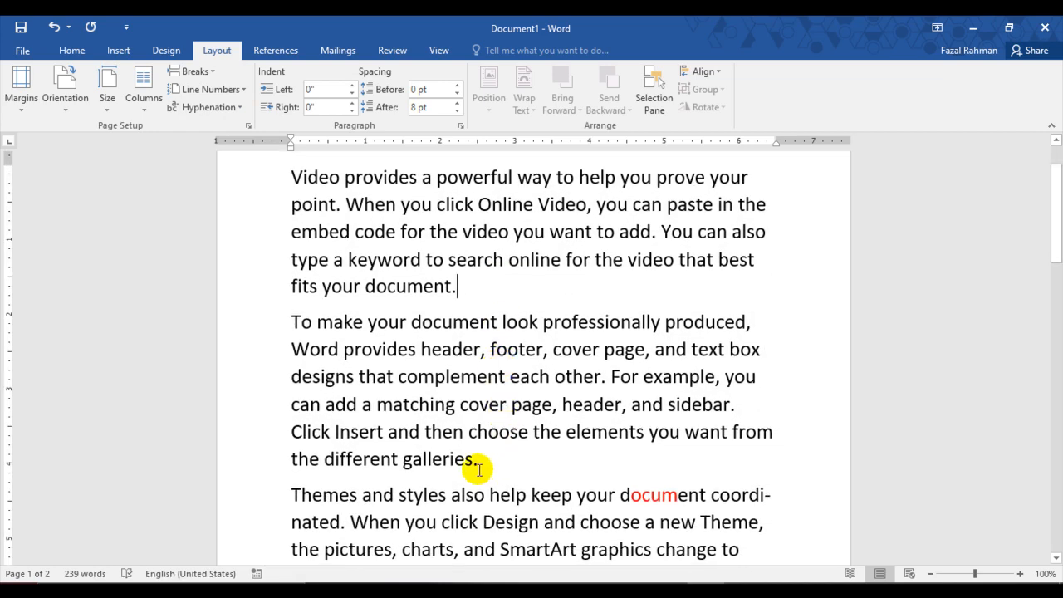
scroll(432, 349, "down", 1)
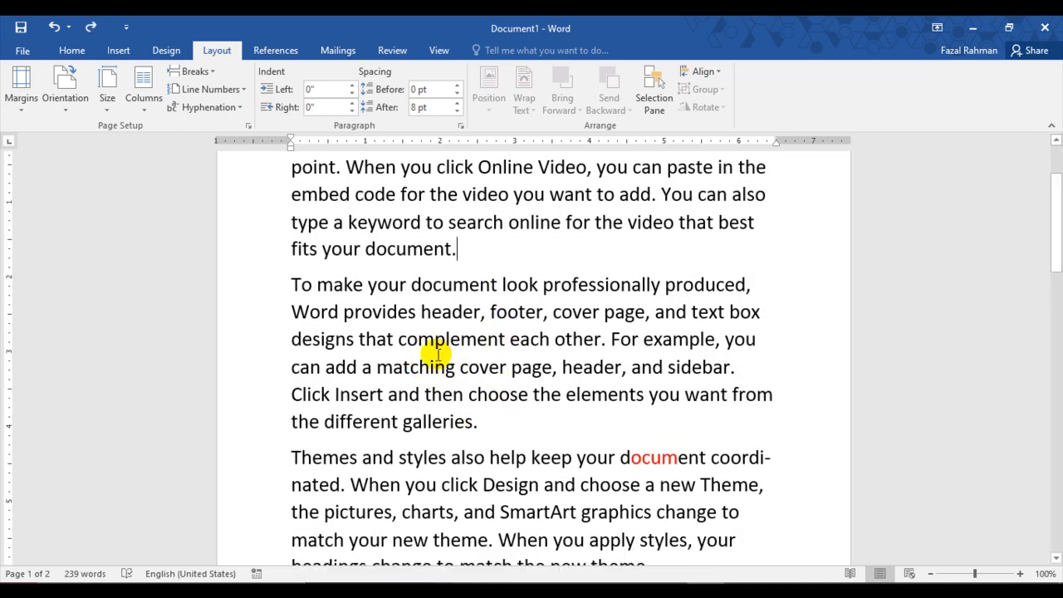
left_click(239, 109)
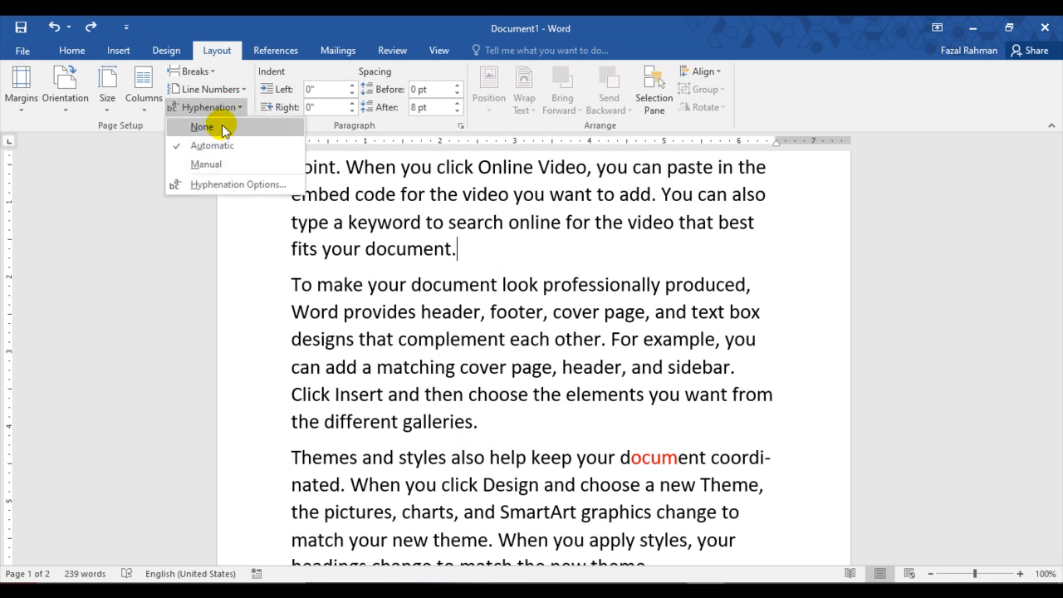
left_click(202, 126)
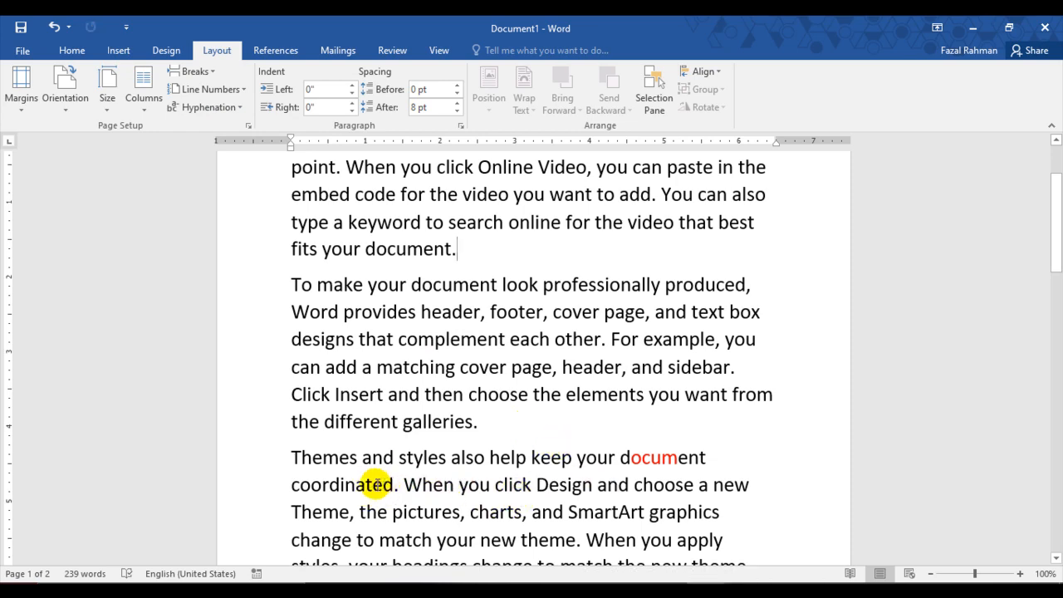
Run manual hyphenation and accept the suggested break after "coordi" in "coordinated" in the "Themes and styles" paragraph.
left_click(235, 108)
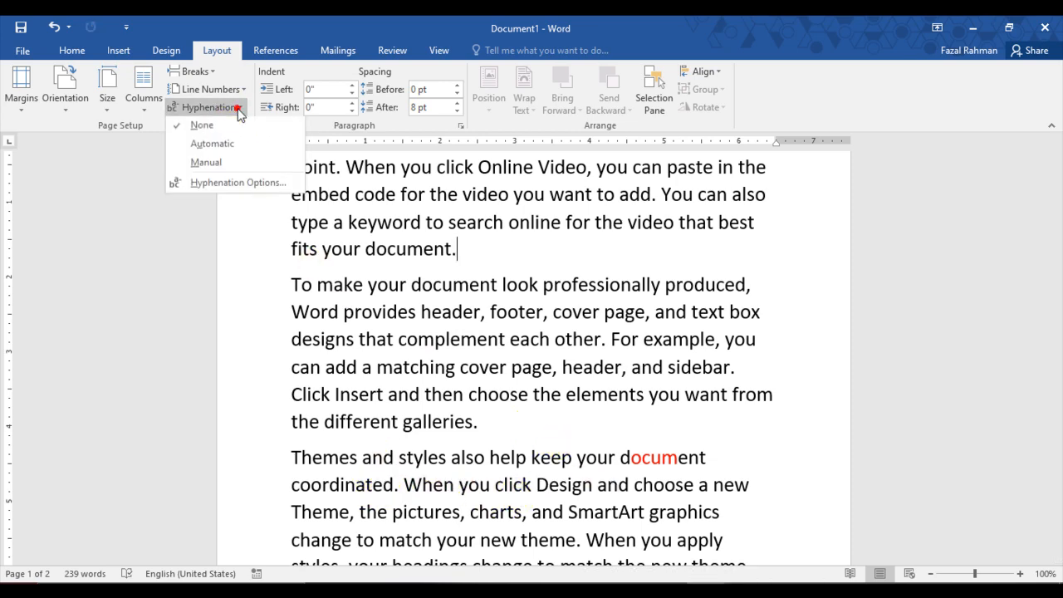
left_click(217, 168)
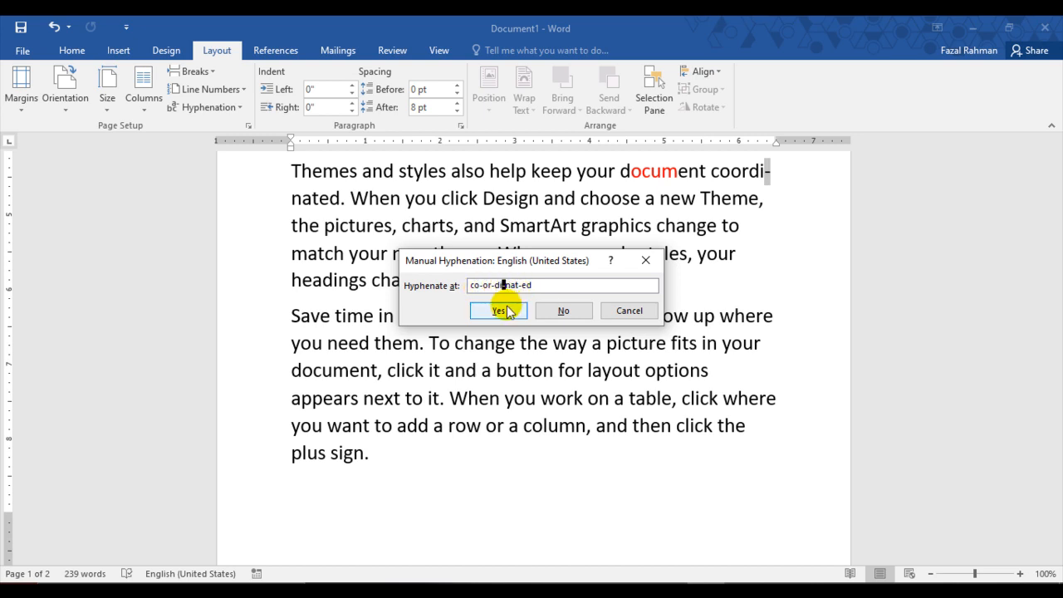
left_click(506, 310)
left_click(536, 347)
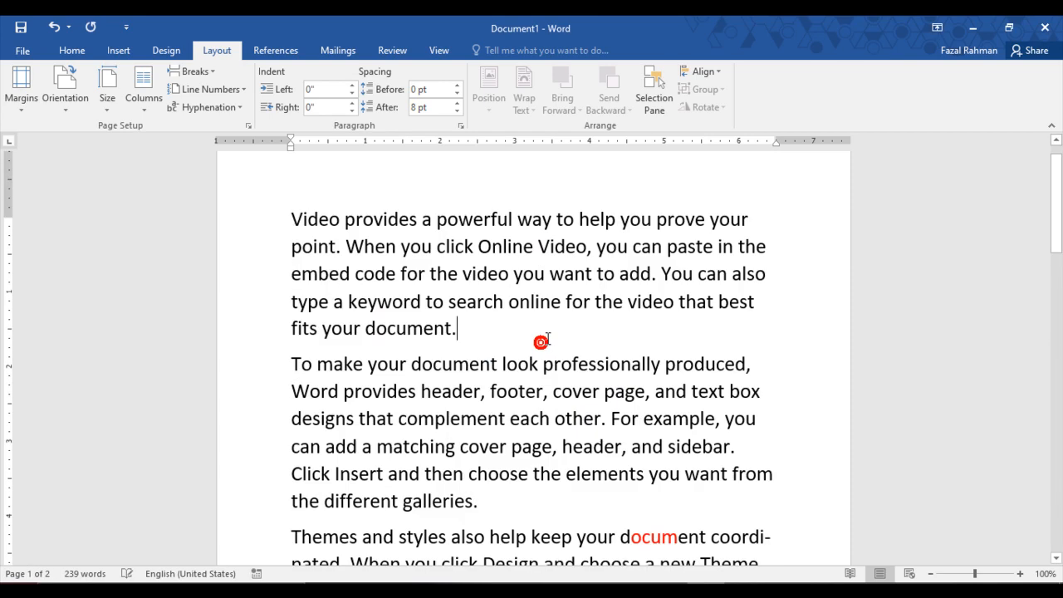
scroll(549, 341, "down", 3)
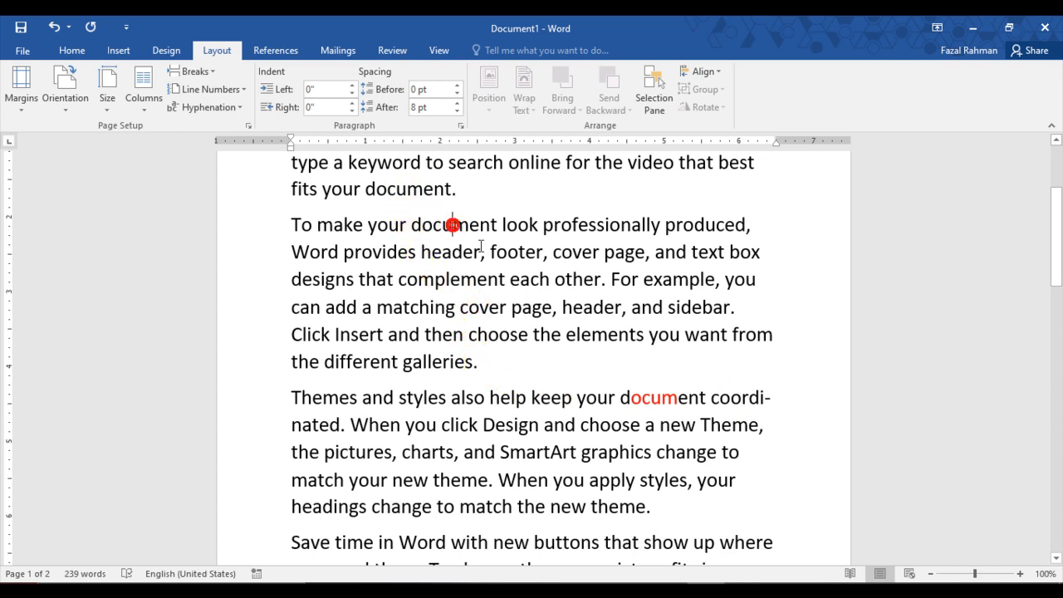
left_click(227, 112)
left_click(225, 162)
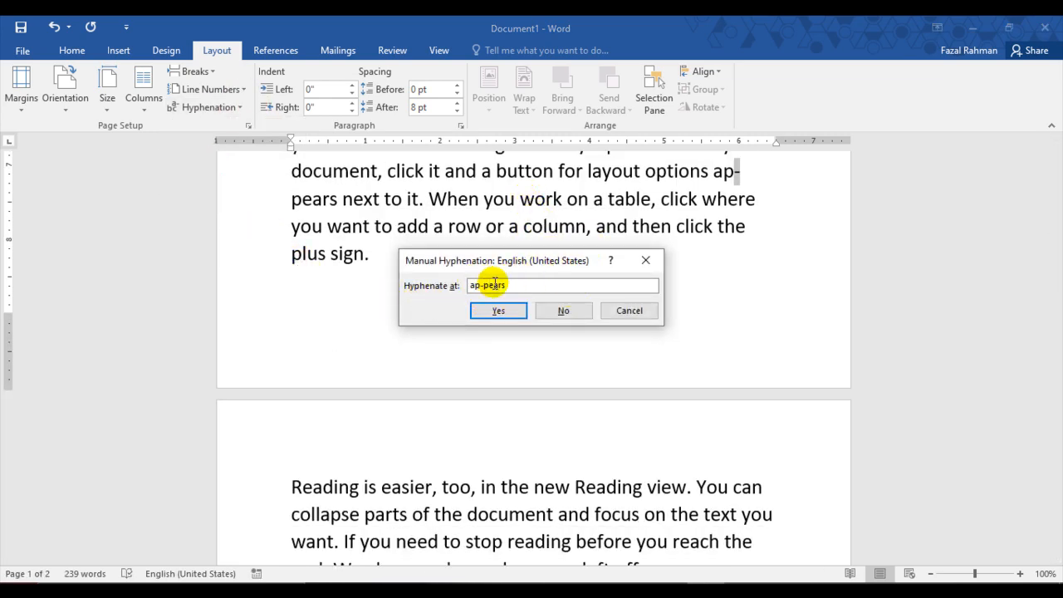
left_click(646, 263)
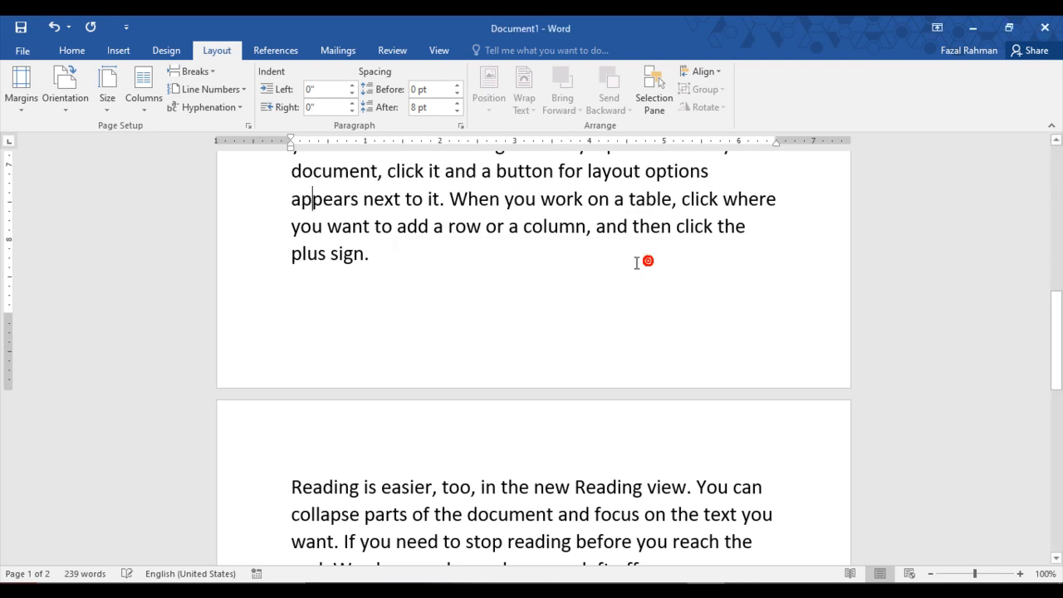
Run manual hyphenation and accept the suggested break "ap-pears" in the "Save time in Word" paragraph.
scroll(540, 277, "up", 1)
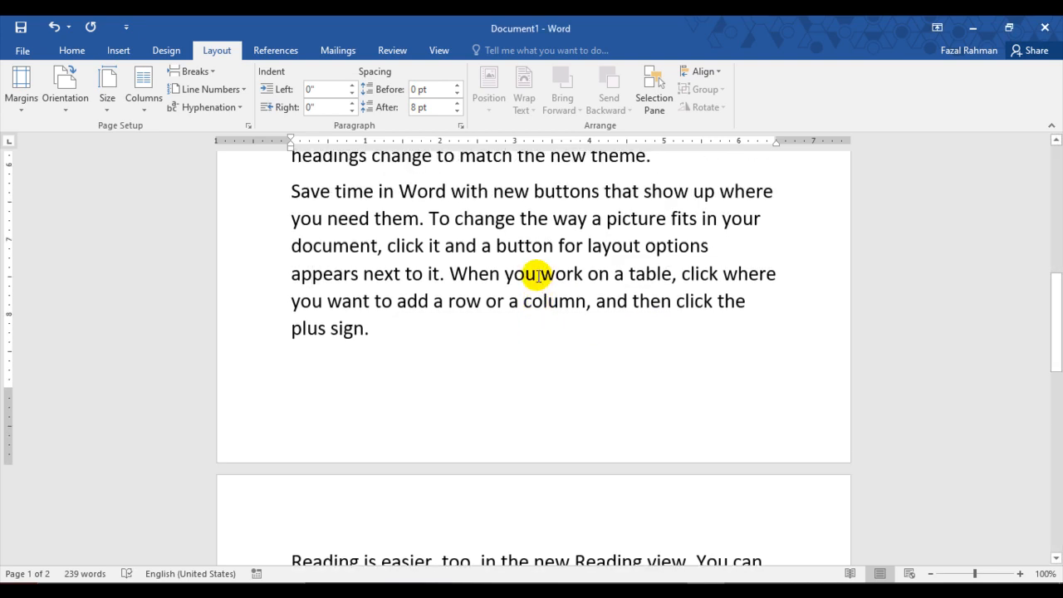
scroll(526, 276, "up", 3)
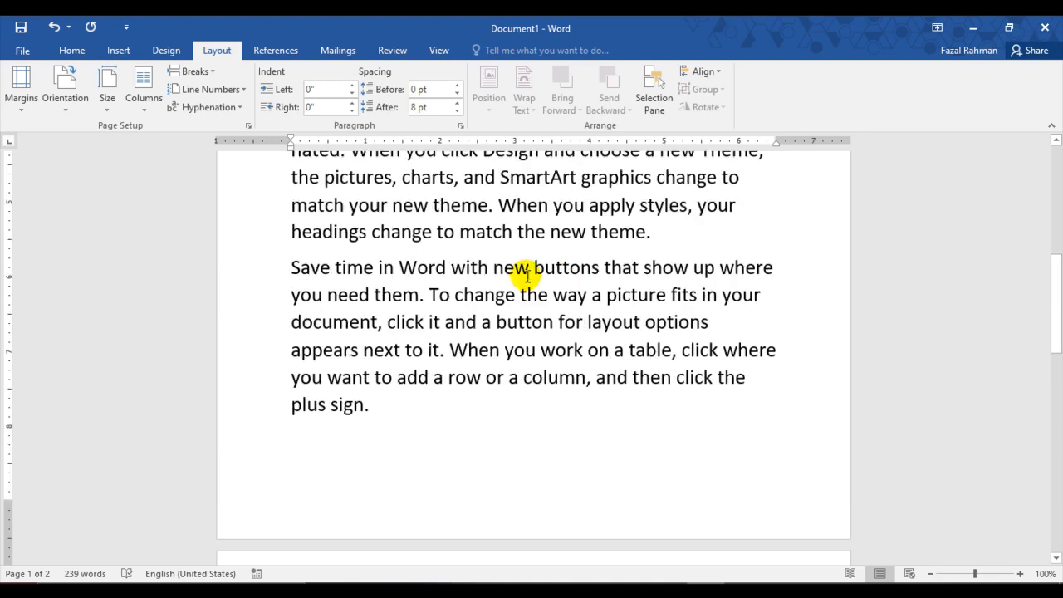
scroll(419, 235, "up", 2)
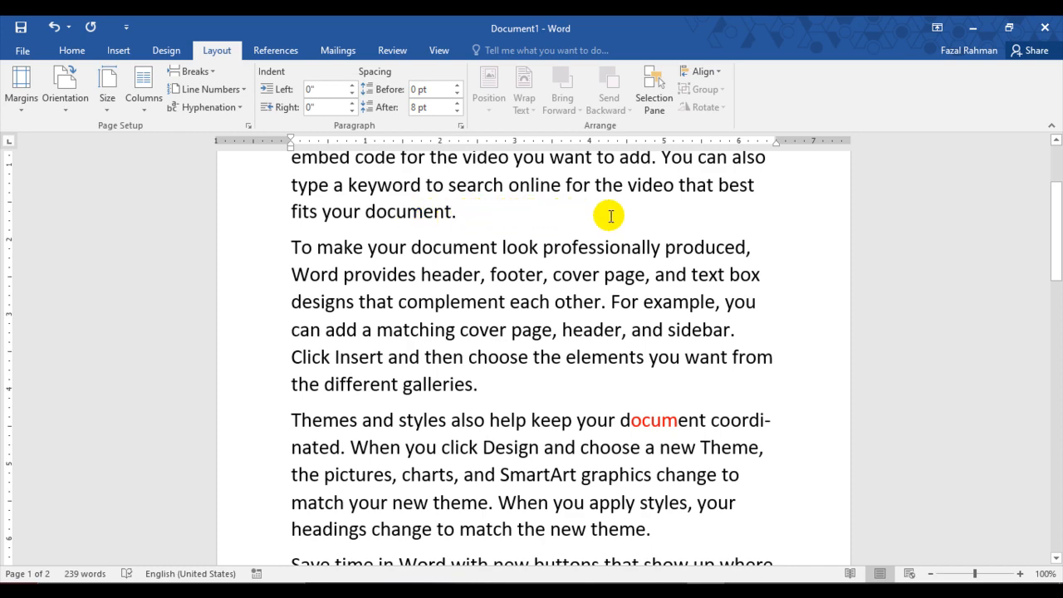
scroll(702, 237, "down", 2)
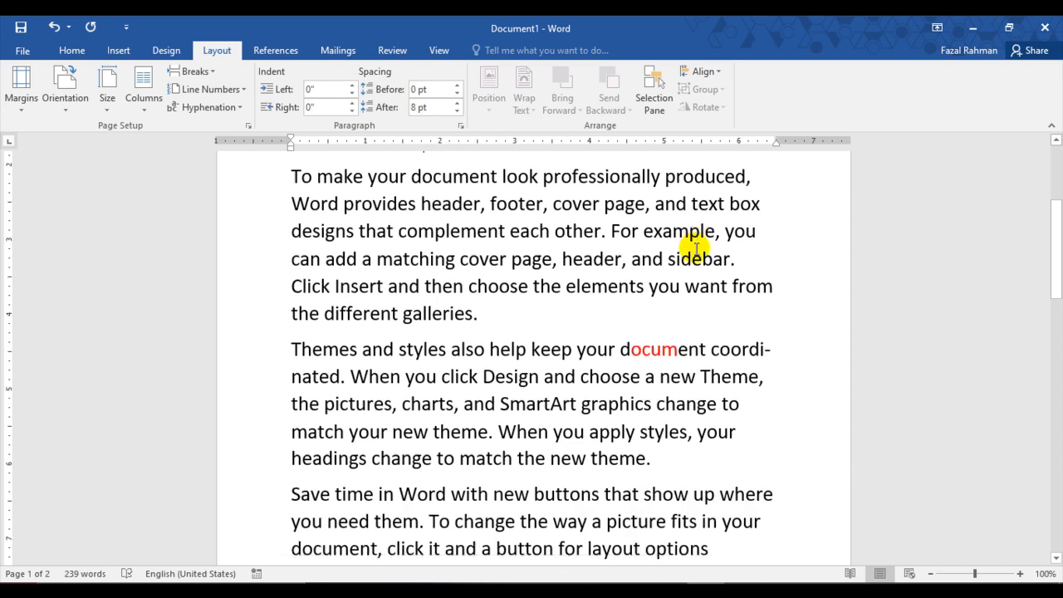
scroll(456, 451, "down", 1)
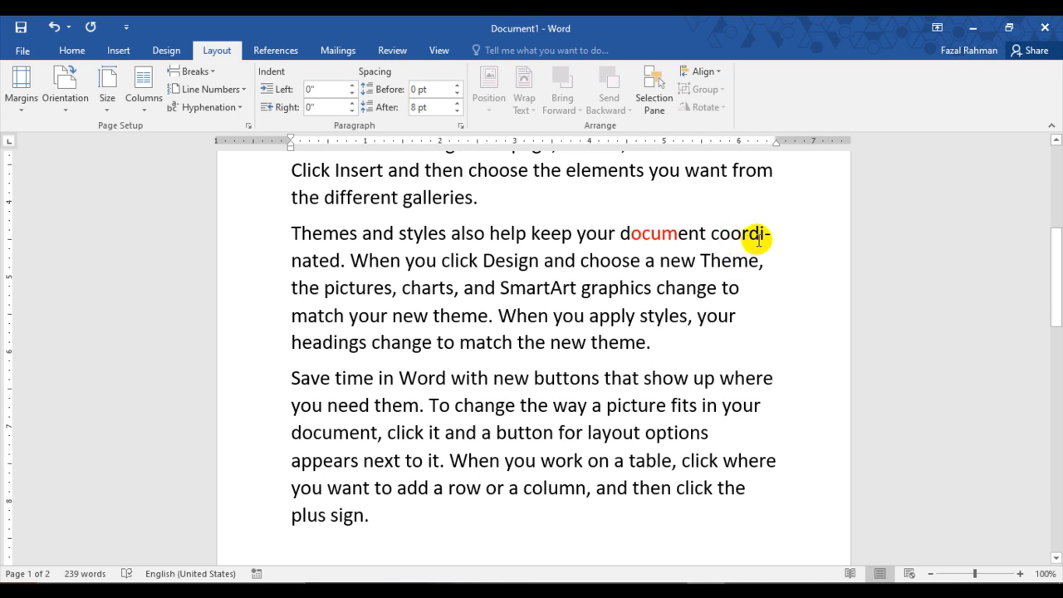
scroll(747, 241, "down", 1)
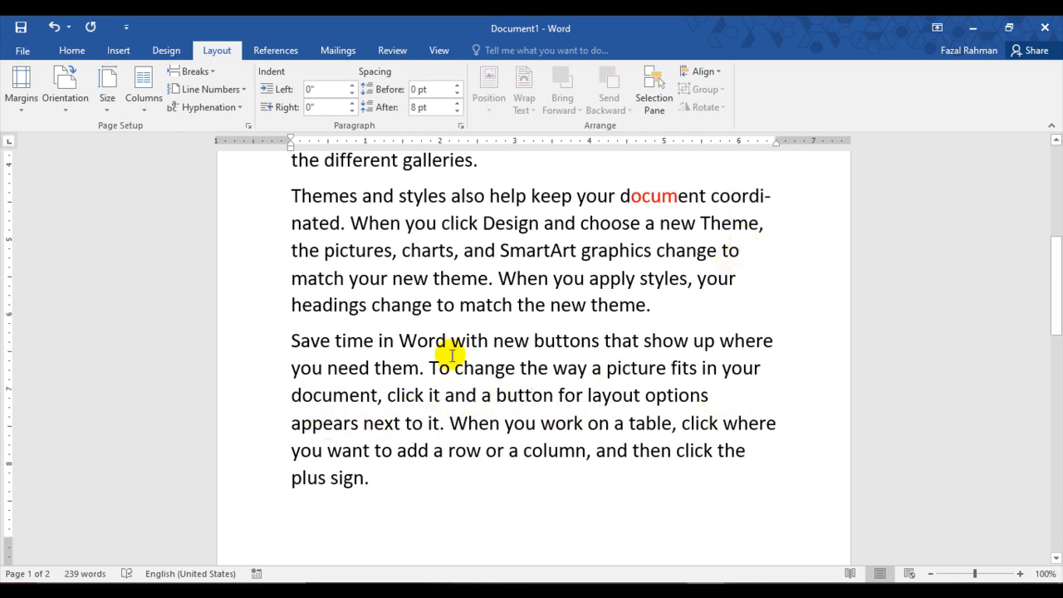
left_click(240, 106)
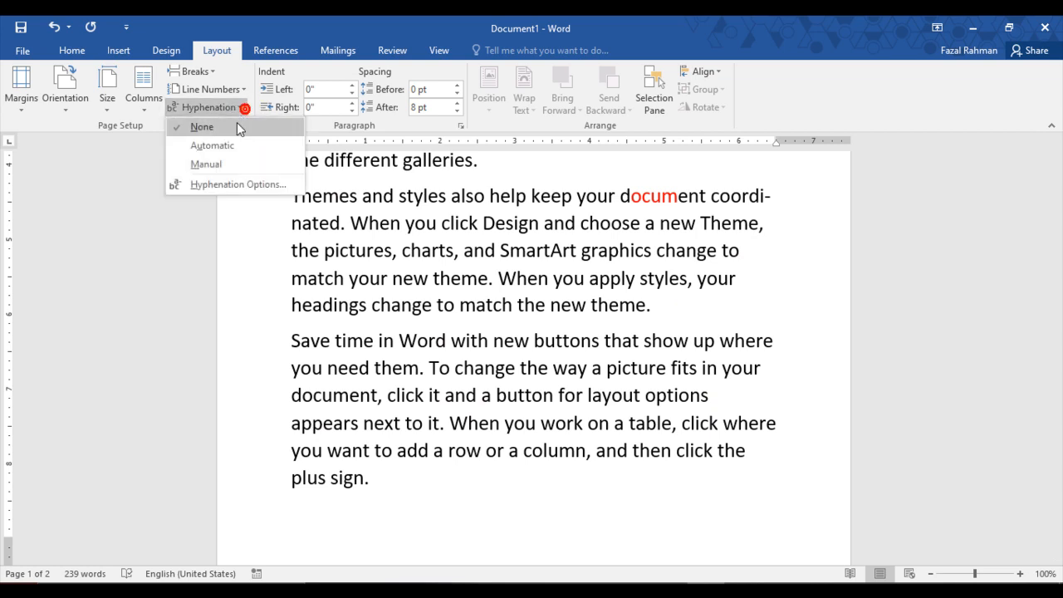
left_click(225, 163)
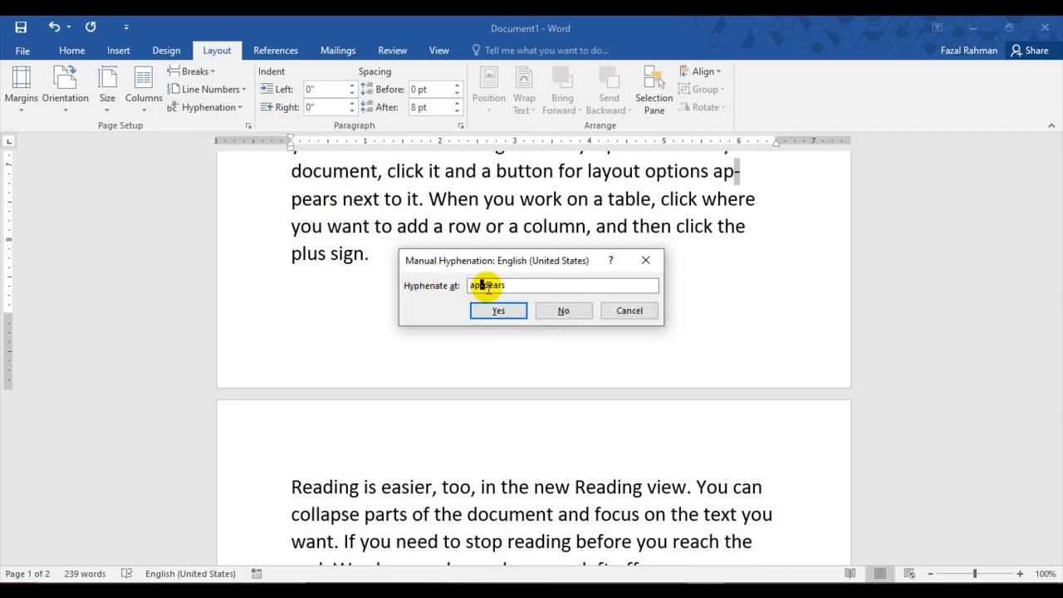
left_click(489, 285)
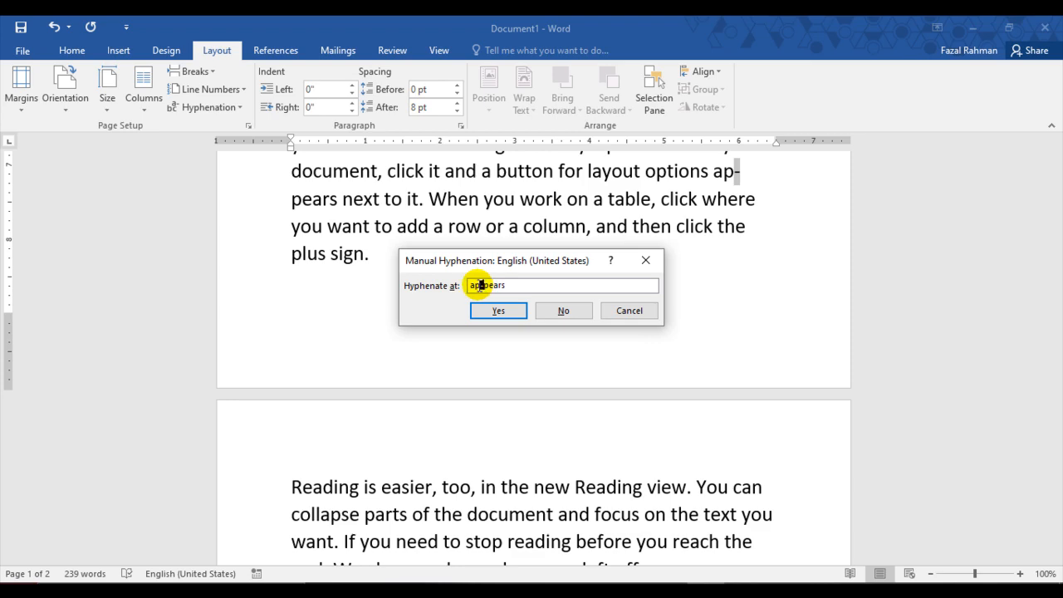
left_click(497, 310)
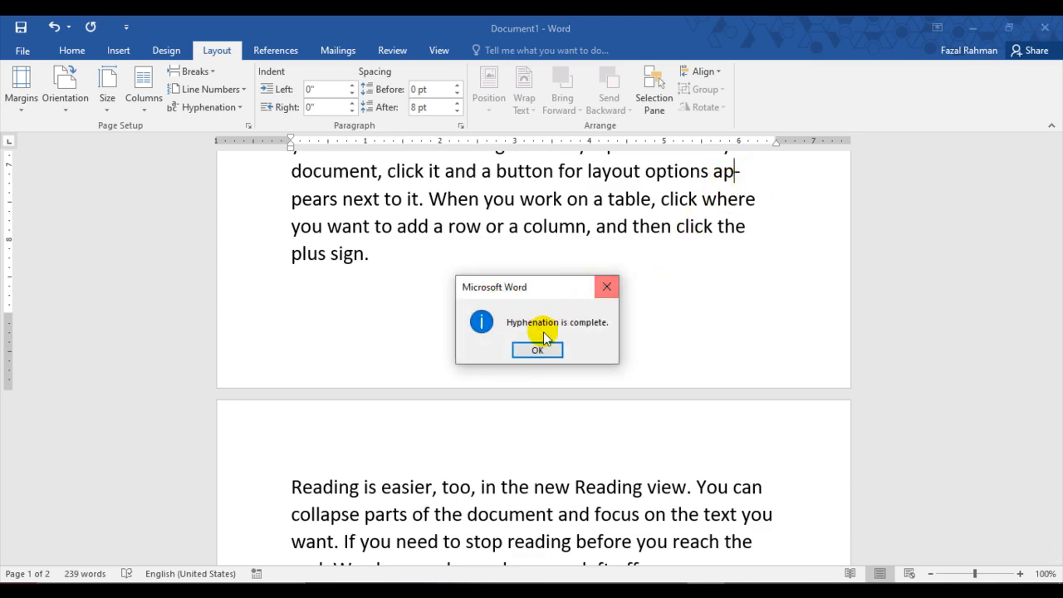
left_click(525, 350)
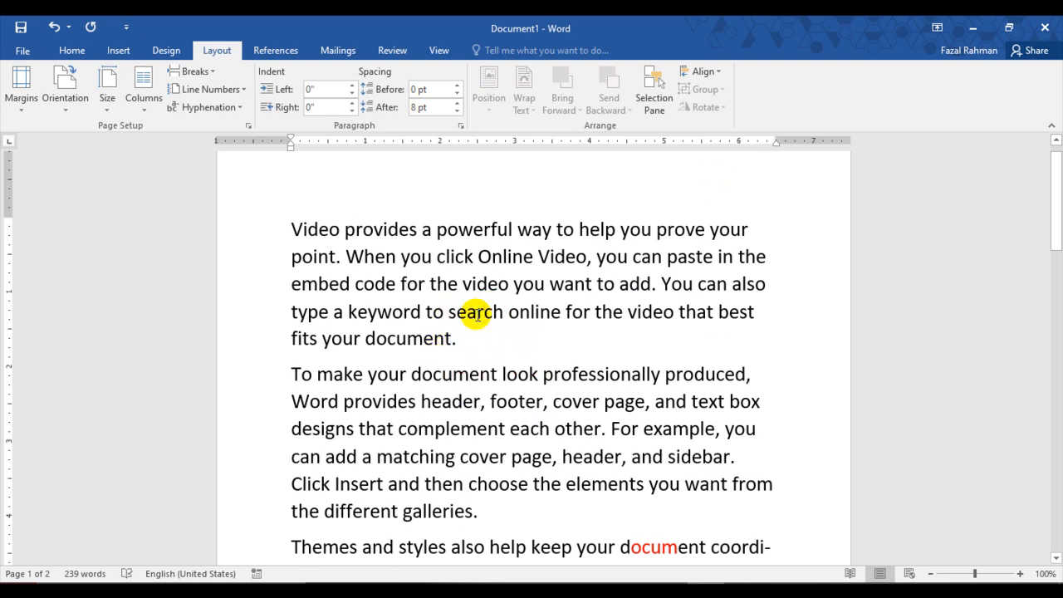
left_click(484, 312)
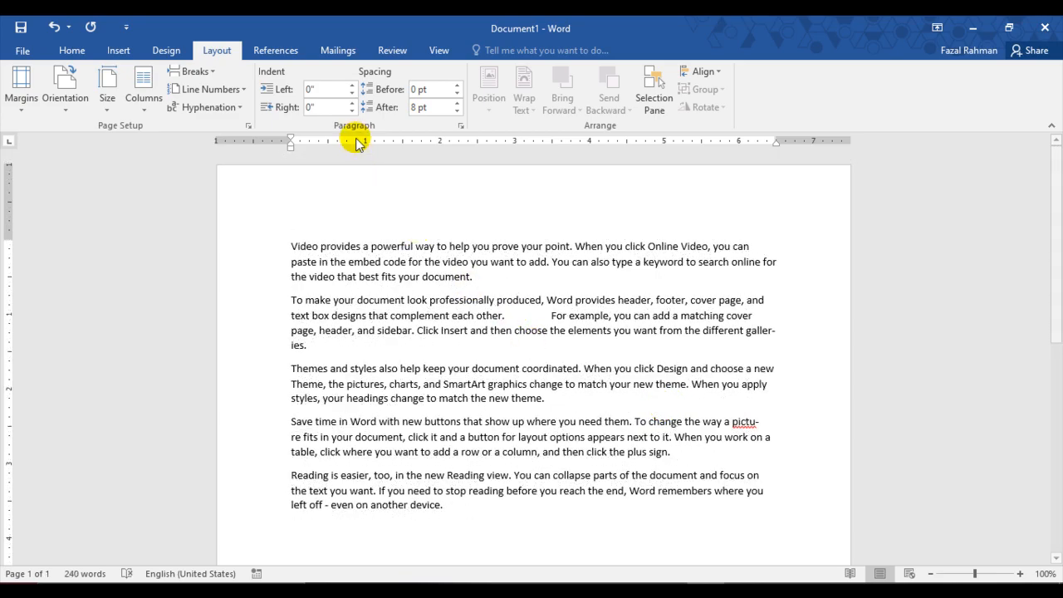
Increase the indent of the first paragraph, "Video provides a powerful way", to 2 inches.
left_click(70, 51)
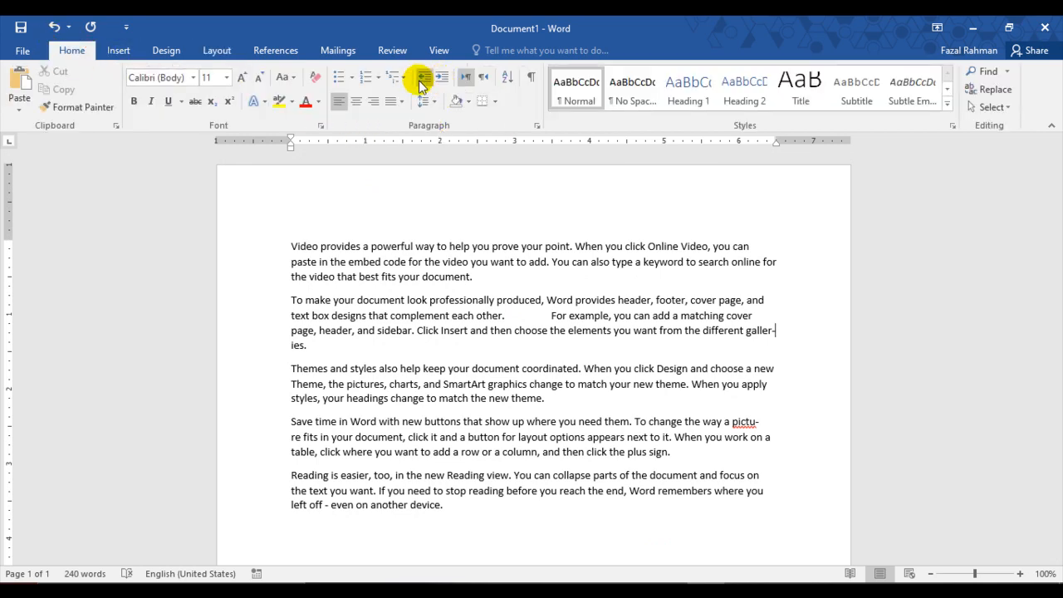
left_click(293, 241)
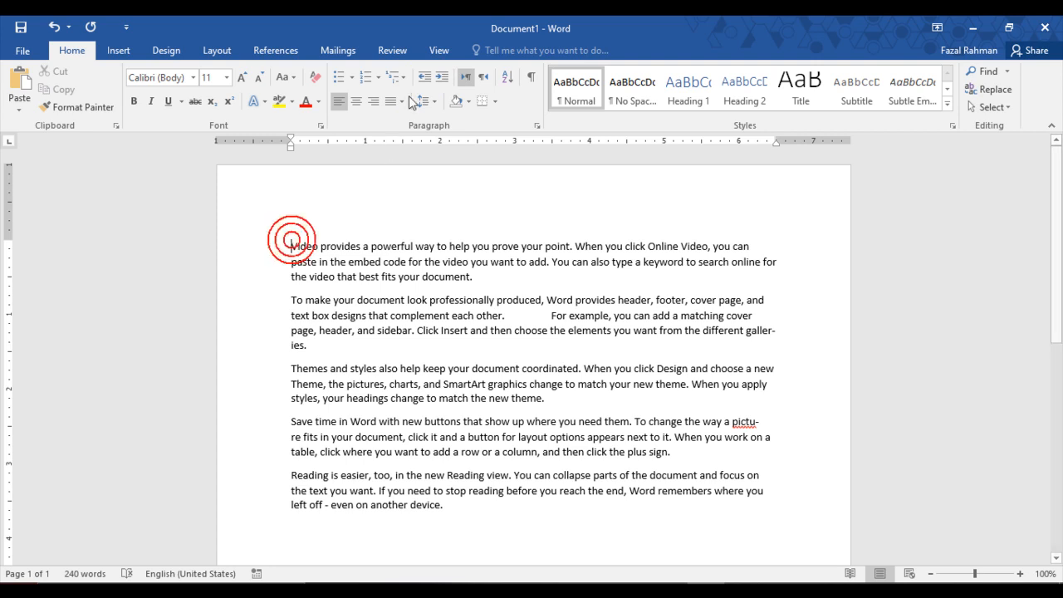
left_click(441, 79)
left_click(441, 79)
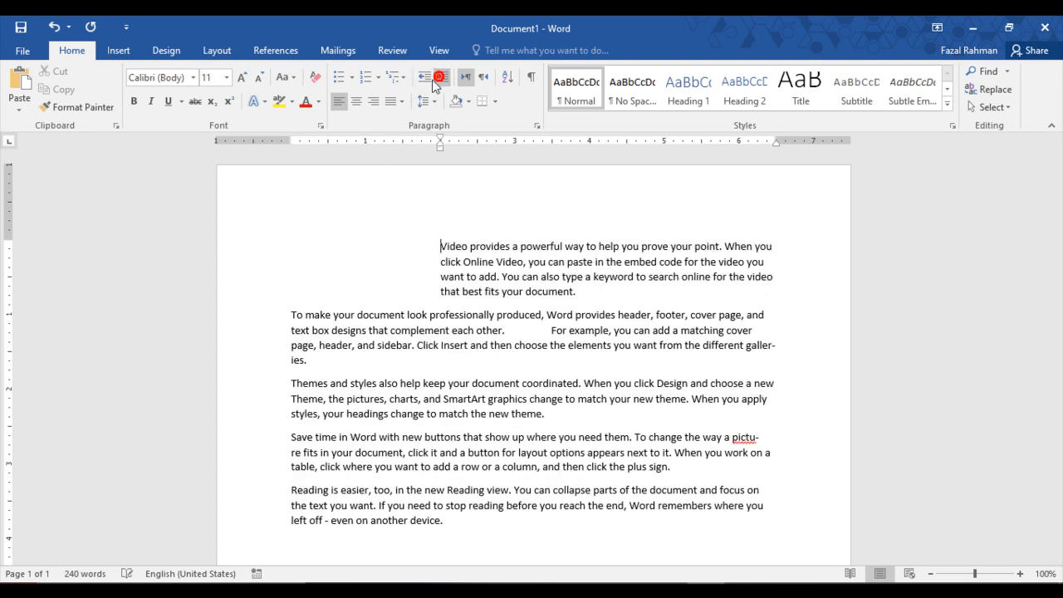
Decrease the first paragraph's indent step by step back to the left page margin.
left_click(424, 79)
left_click(424, 78)
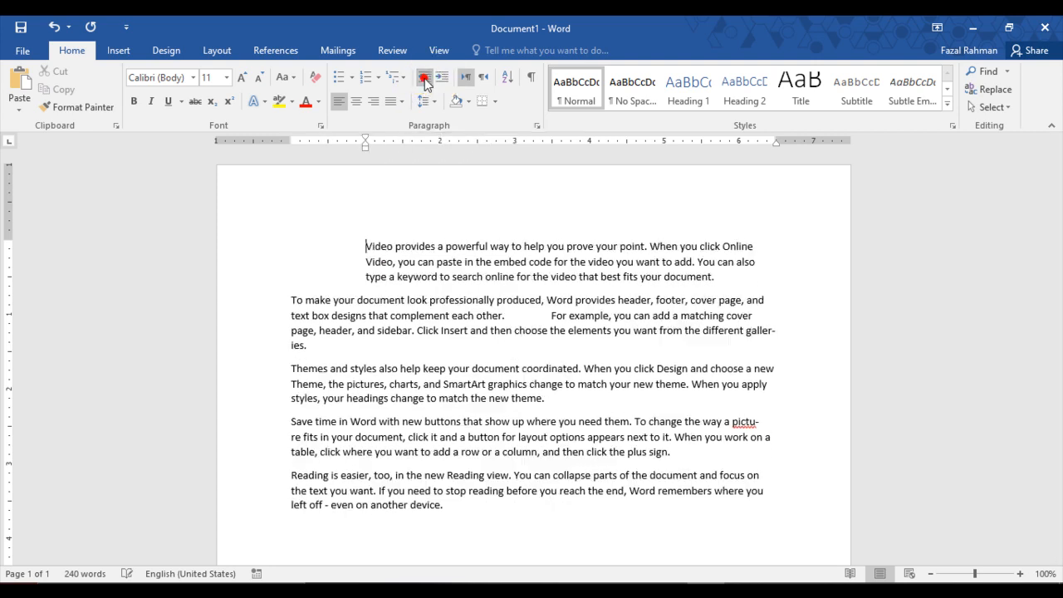
left_click(425, 78)
left_click(425, 78)
left_click(424, 79)
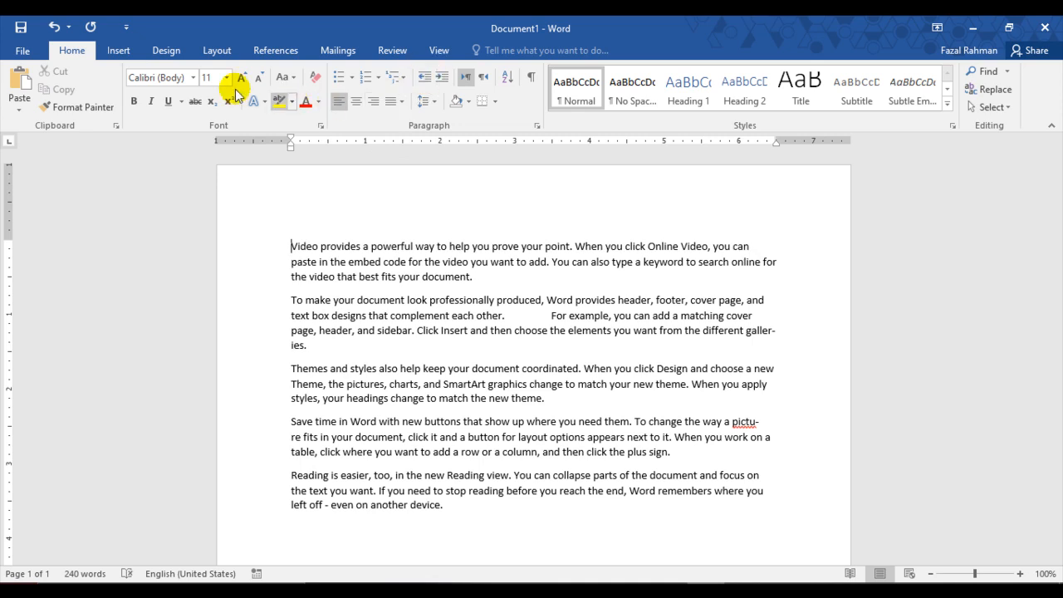
Set the first paragraph's left indent to 0.7" in the page layout's paragraph settings.
left_click(217, 51)
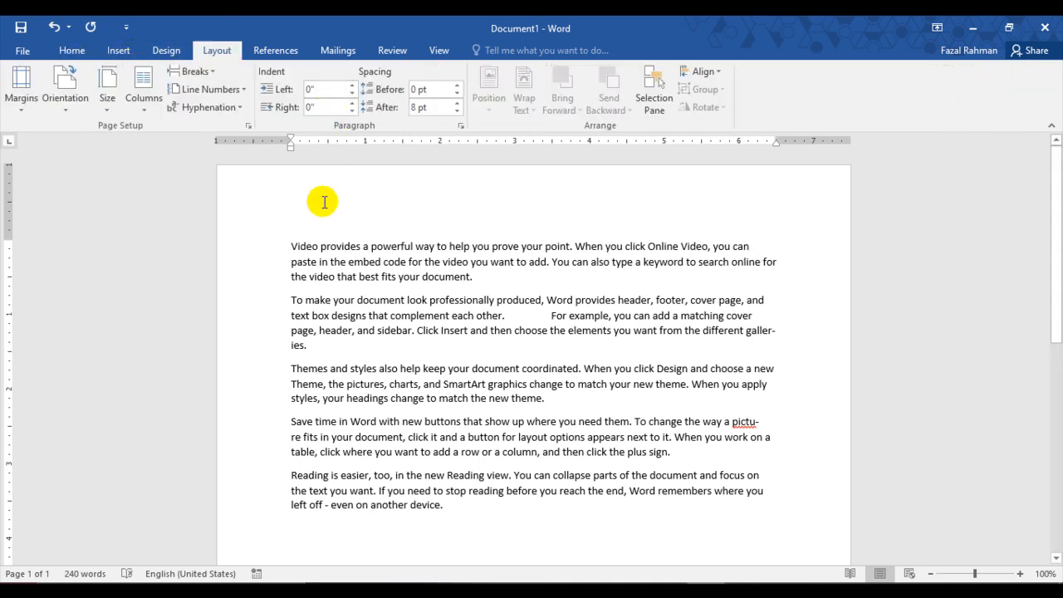
left_click(353, 87)
left_click(353, 86)
left_click(353, 87)
left_click(353, 86)
left_click(353, 86)
left_click(353, 86)
left_click(353, 85)
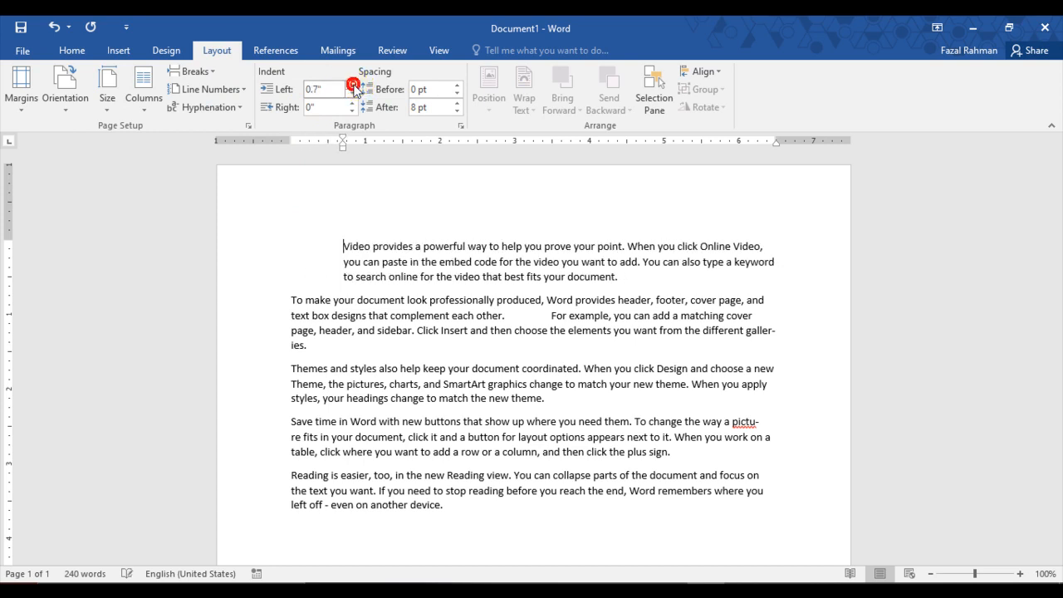
Lower the first paragraph's left indent to -1" so that it extends into the page margin.
left_click(352, 94)
left_click(352, 94)
left_click(352, 94)
left_click(352, 93)
left_click(352, 94)
left_click(352, 93)
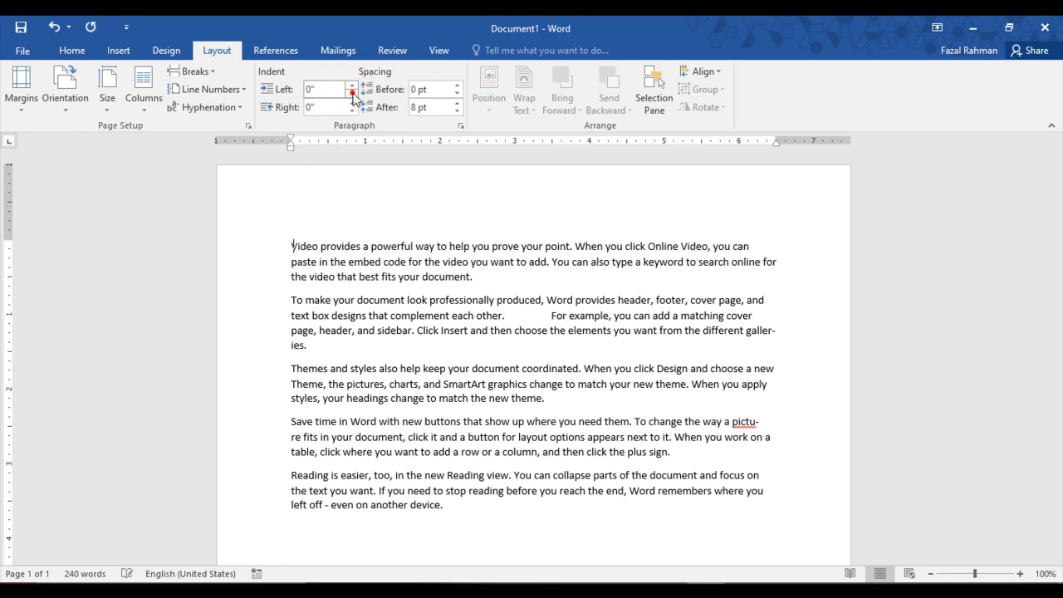
left_click(352, 94)
left_click(353, 93)
left_click(352, 94)
left_click(352, 94)
left_click(352, 94)
left_click(352, 94)
left_click(352, 94)
left_click(352, 94)
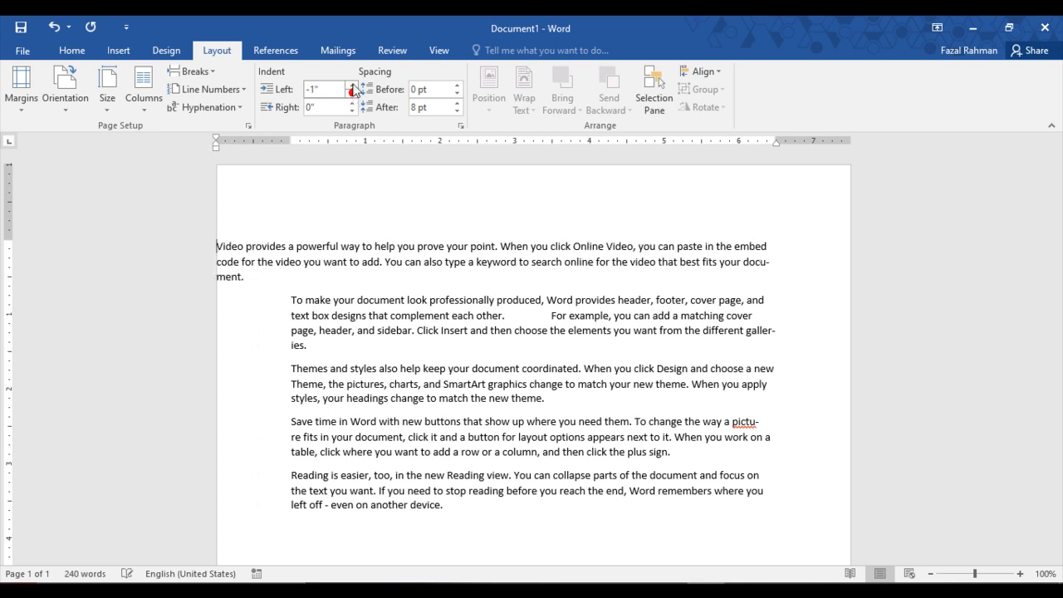
Raise the first paragraph's left indent step by step to 0".
left_click(353, 86)
left_click(353, 86)
left_click(353, 86)
left_click(353, 85)
left_click(353, 86)
left_click(353, 85)
left_click(353, 85)
left_click(353, 85)
left_click(353, 86)
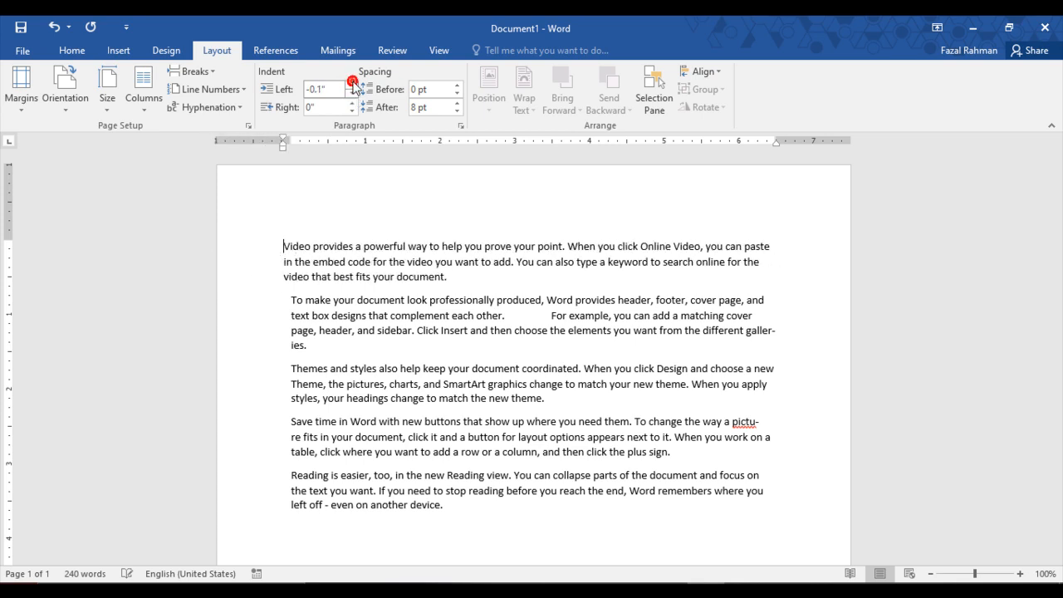
left_click(353, 85)
Increase the first paragraph's right indent step by step past 1.2".
left_click(353, 103)
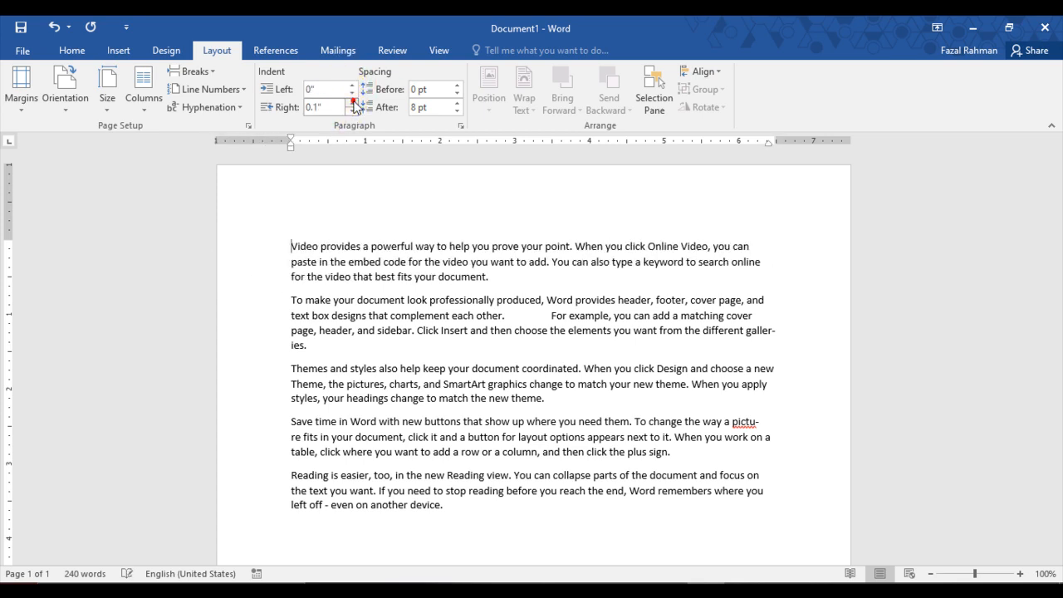
left_click(353, 103)
left_click(353, 103)
left_click(353, 103)
left_click(353, 103)
left_click(353, 103)
left_click(353, 103)
left_click(353, 103)
left_click(353, 103)
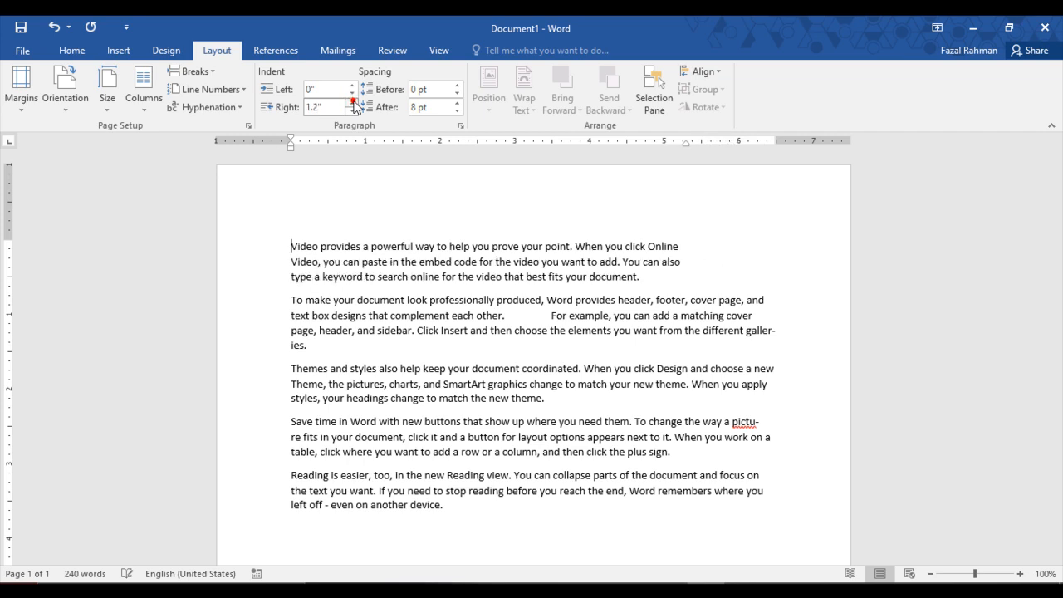
left_click(353, 103)
left_click(353, 103)
Reduce the first paragraph's right indent step by step to 0".
left_click(352, 111)
left_click(352, 110)
left_click(352, 110)
left_click(352, 111)
left_click(352, 110)
left_click(352, 110)
left_click(353, 110)
left_click(352, 110)
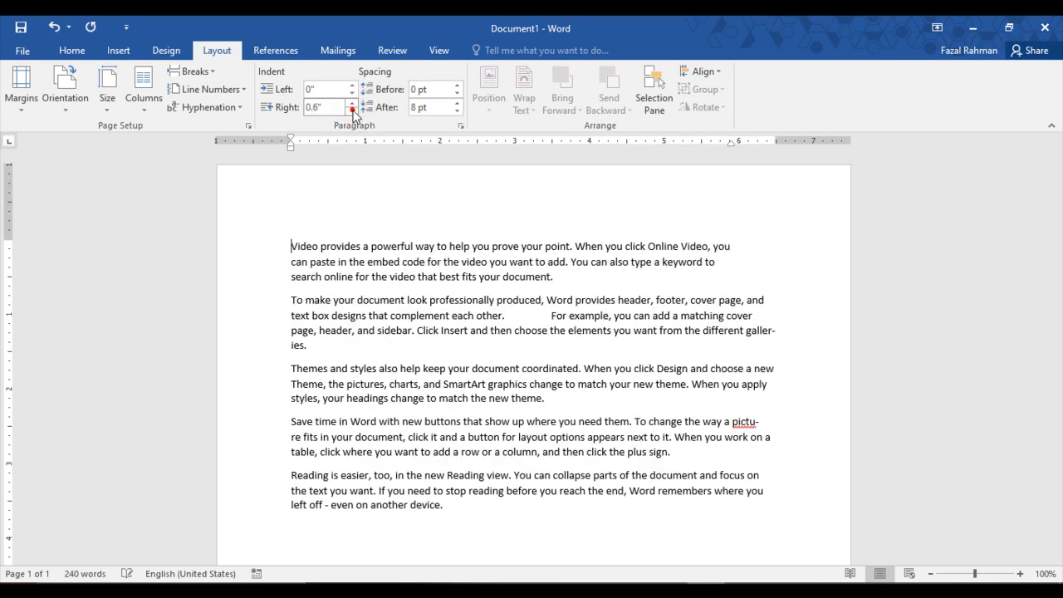
left_click(352, 110)
left_click(353, 111)
left_click(352, 110)
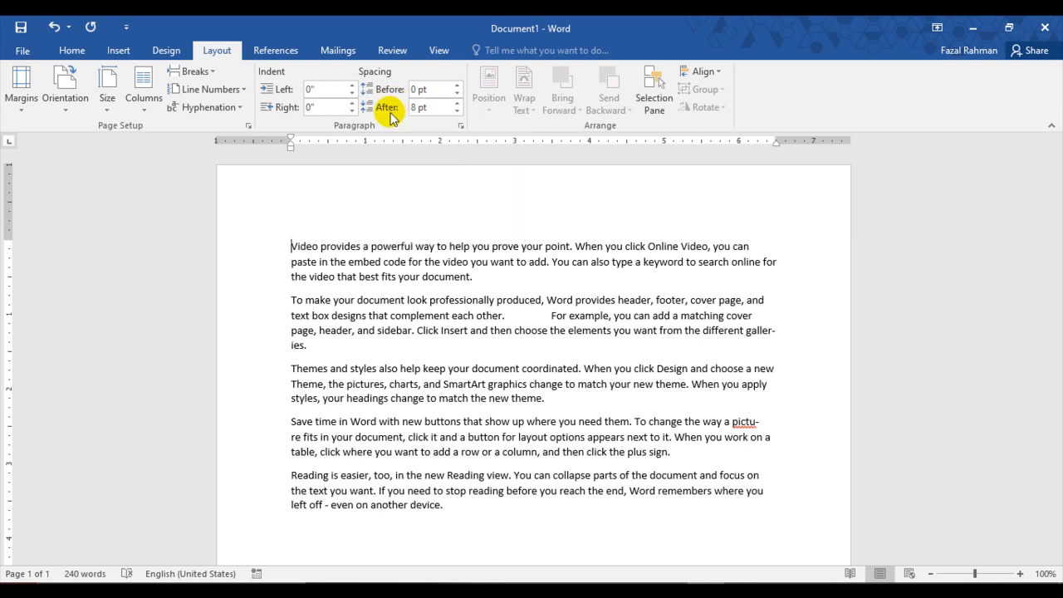
Increase the spacing before the first paragraph to 30 pt and raise it two increments further.
left_click(458, 85)
left_click(458, 86)
left_click(458, 86)
left_click(457, 86)
left_click(457, 85)
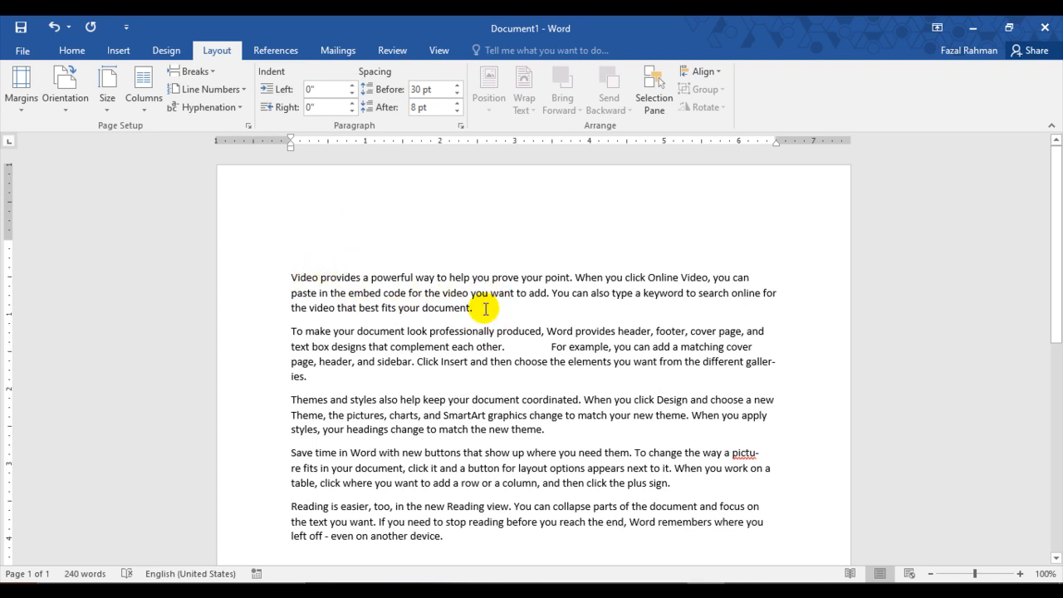
left_click(457, 86)
left_click(458, 86)
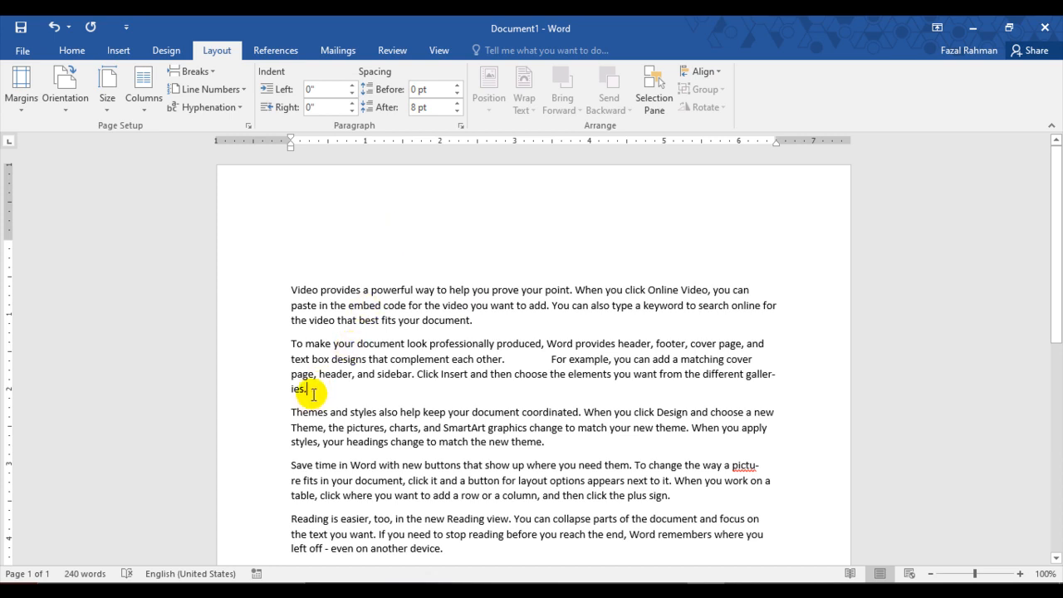
Set the spacing before the second paragraph, "To make your document look professionally produced", to 54 pt.
left_click(454, 88)
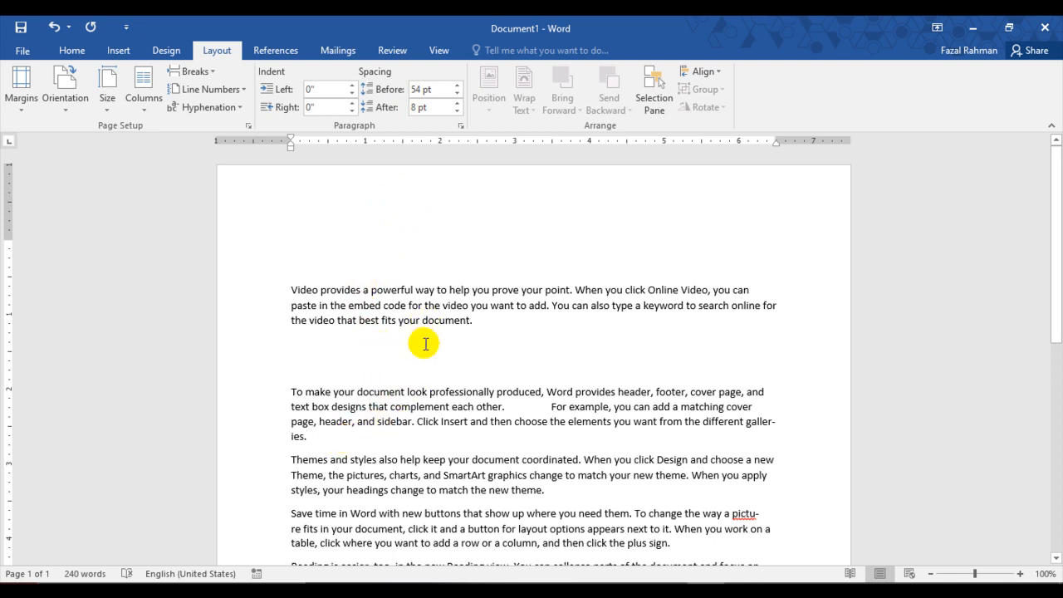
scroll(385, 378, "down", 1)
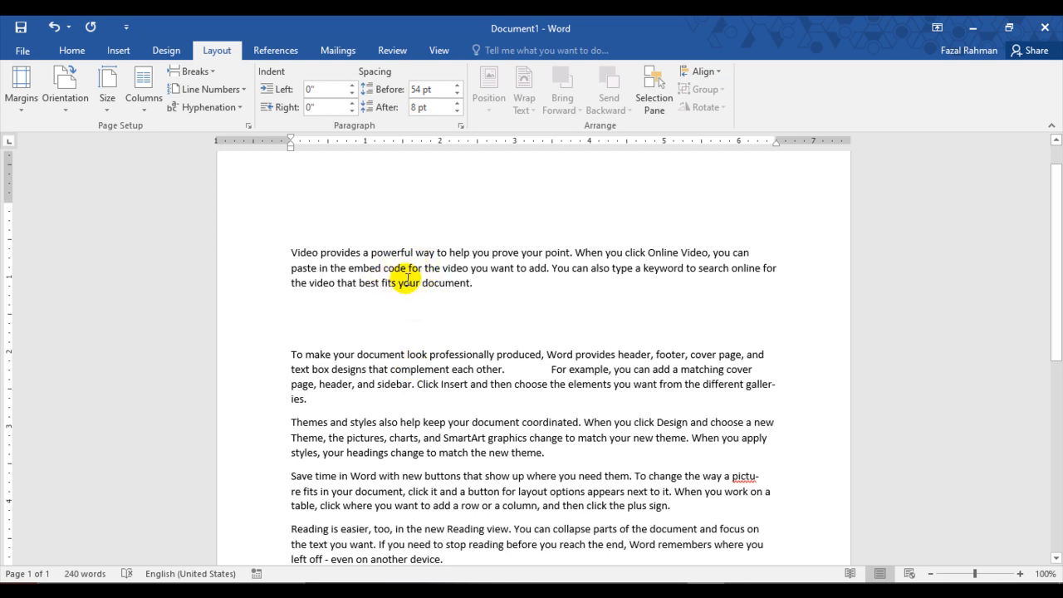
scroll(407, 340, "down", 1)
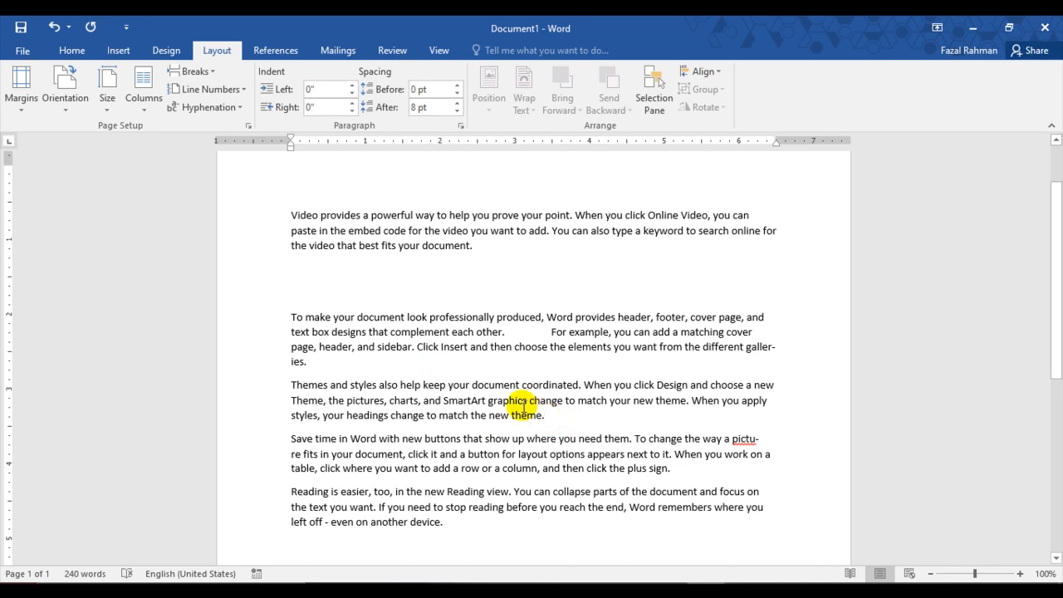
Increase the spacing before the third paragraph, "Themes and styles also help", to 48 pt.
left_click_drag(455, 331, 550, 332)
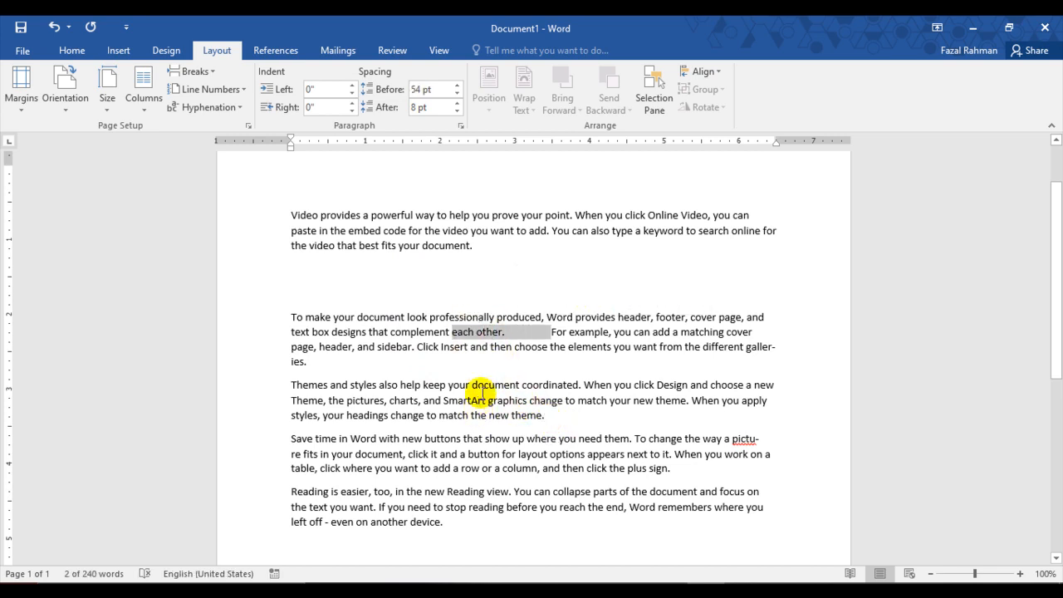
left_click(548, 414)
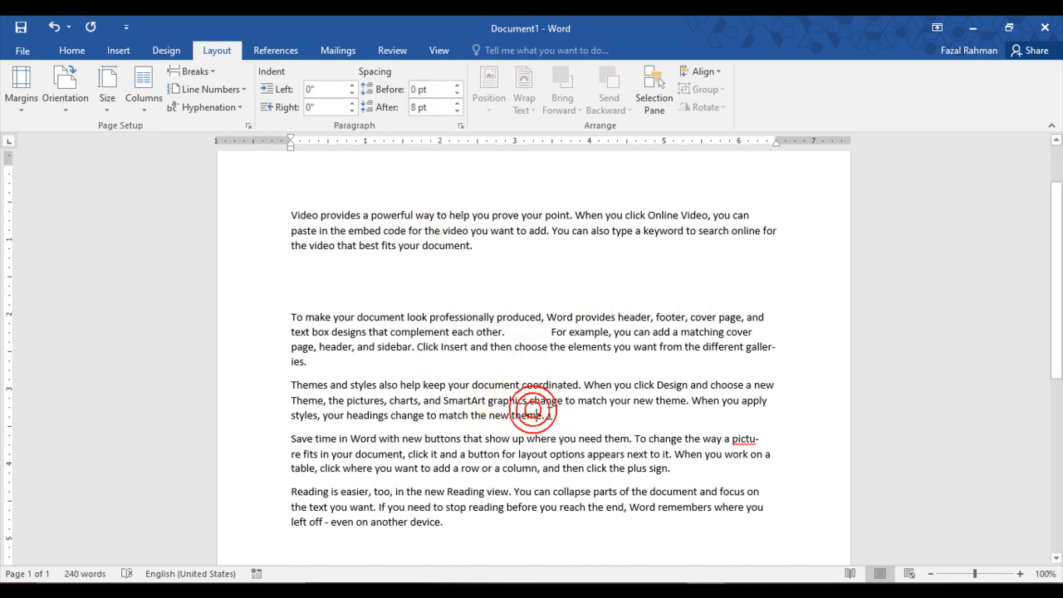
left_click(458, 85)
left_click(458, 85)
left_click(458, 86)
left_click(458, 86)
left_click(458, 86)
left_click(457, 85)
left_click(458, 86)
left_click(458, 86)
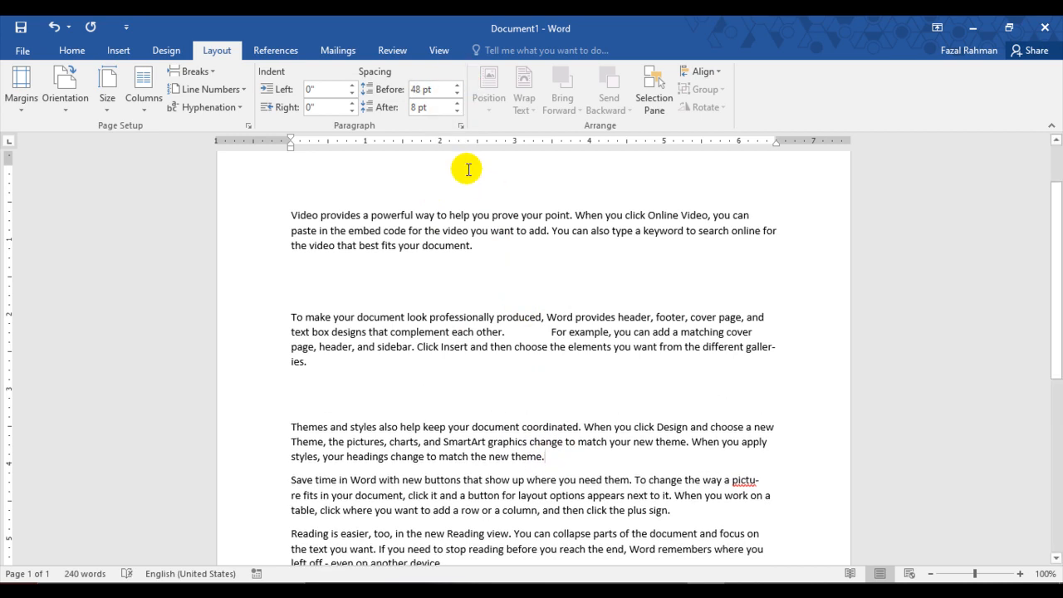
Lower the spacing before the third paragraph step by step to Auto.
left_click(457, 95)
left_click(457, 95)
left_click(457, 95)
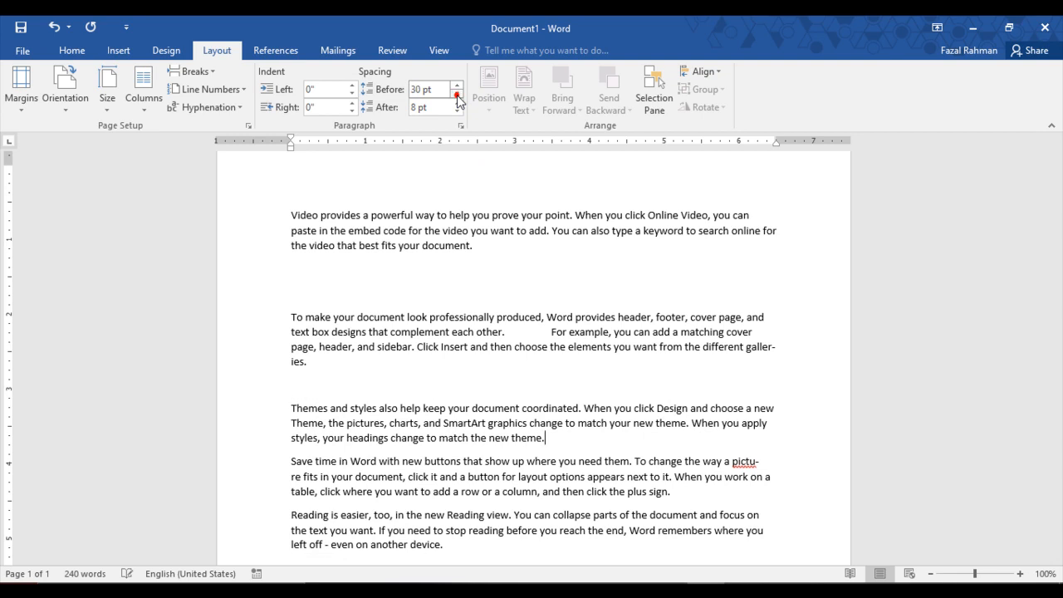
left_click(457, 94)
left_click(456, 95)
left_click(457, 95)
left_click(457, 96)
left_click(457, 96)
left_click(457, 96)
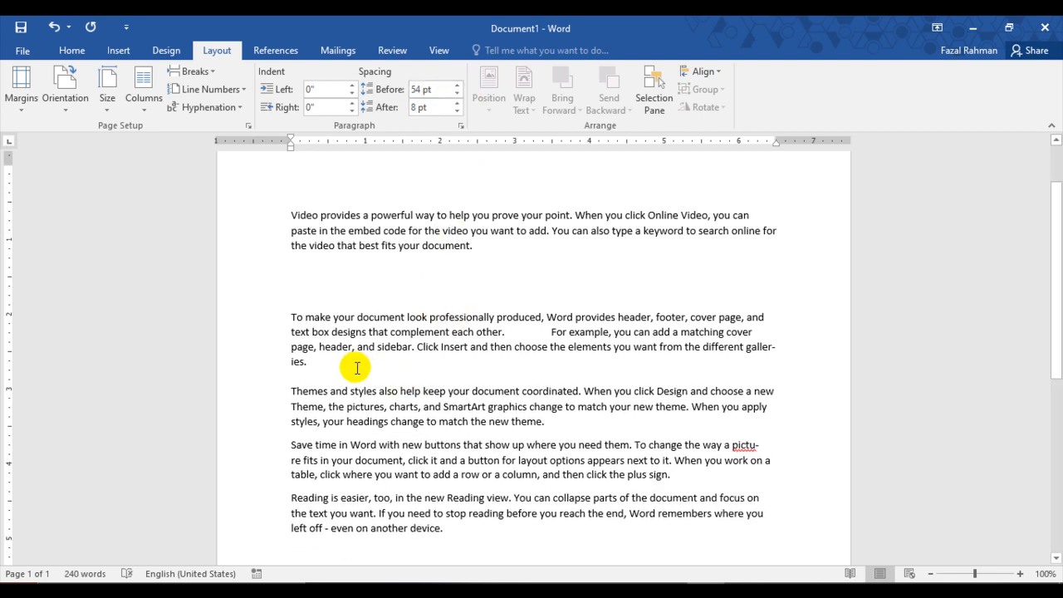
Lower the spacing before the second paragraph step by step to Auto.
left_click(457, 96)
left_click(457, 96)
left_click(458, 96)
left_click(458, 97)
left_click(457, 96)
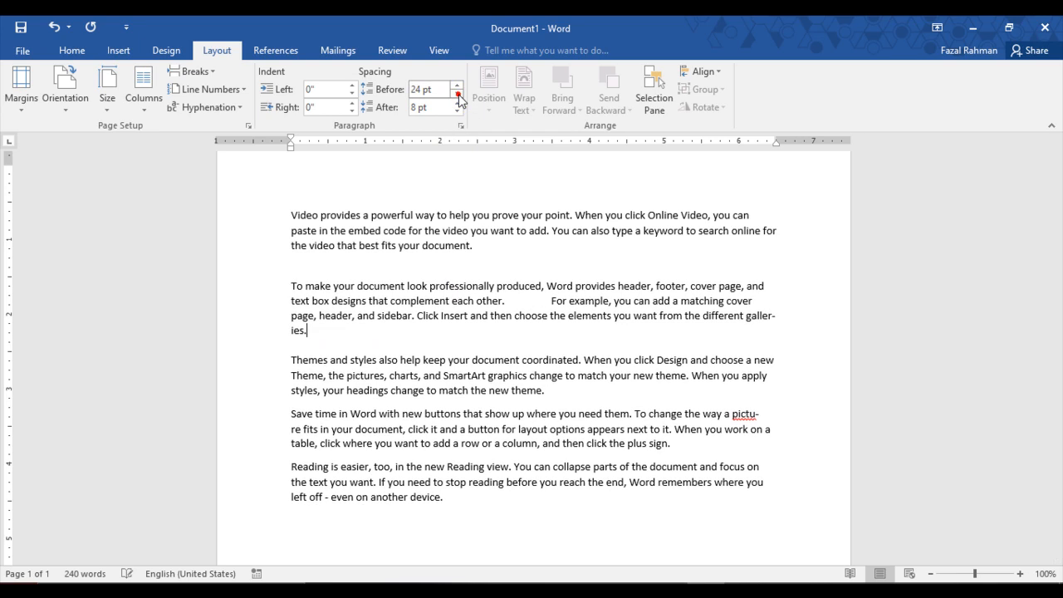
left_click(458, 96)
left_click(458, 96)
left_click(457, 96)
left_click(457, 96)
left_click(458, 96)
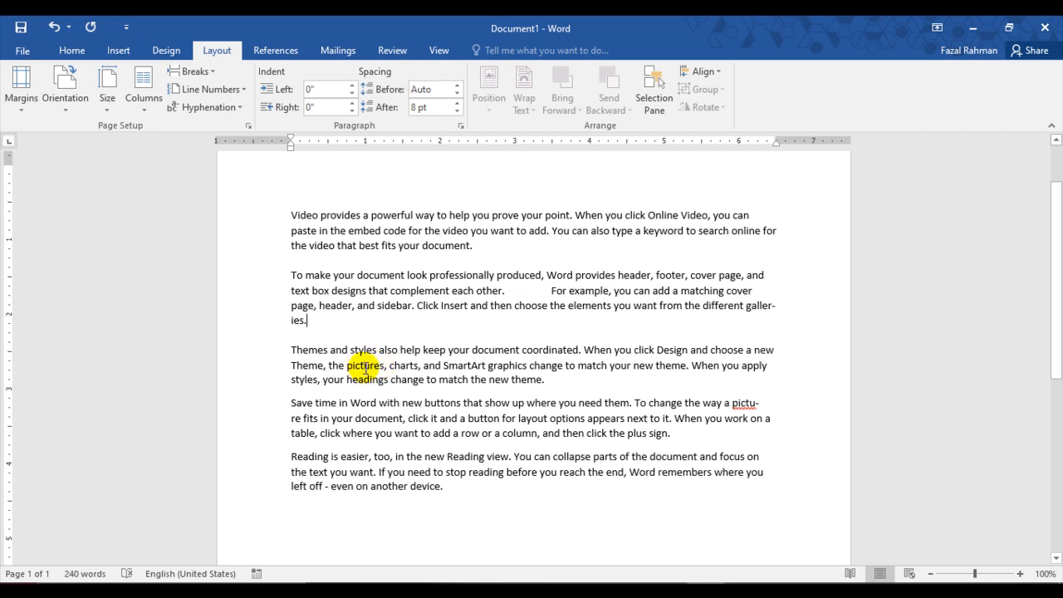
Raise the spacing after the second and third paragraphs to 60 pt each, then reduce both, ending at 12 pt for the third.
left_click(457, 104)
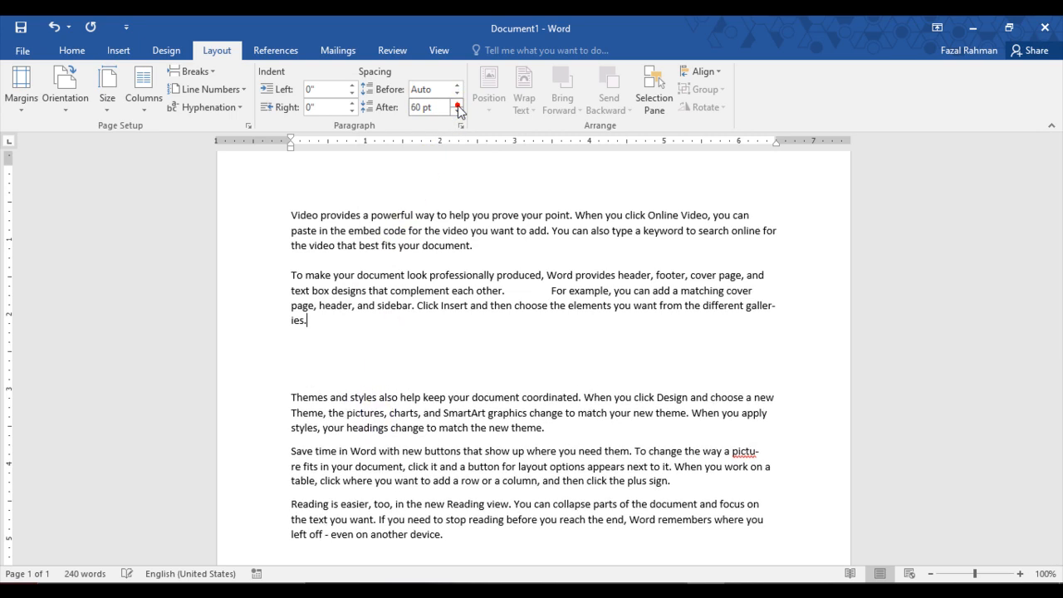
left_click(457, 111)
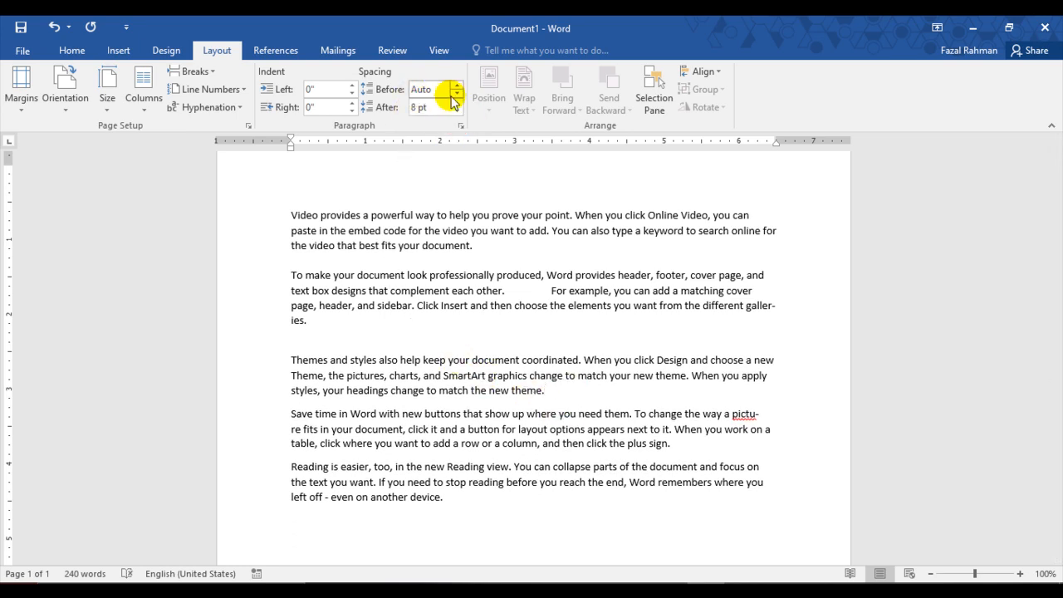
left_click(456, 104)
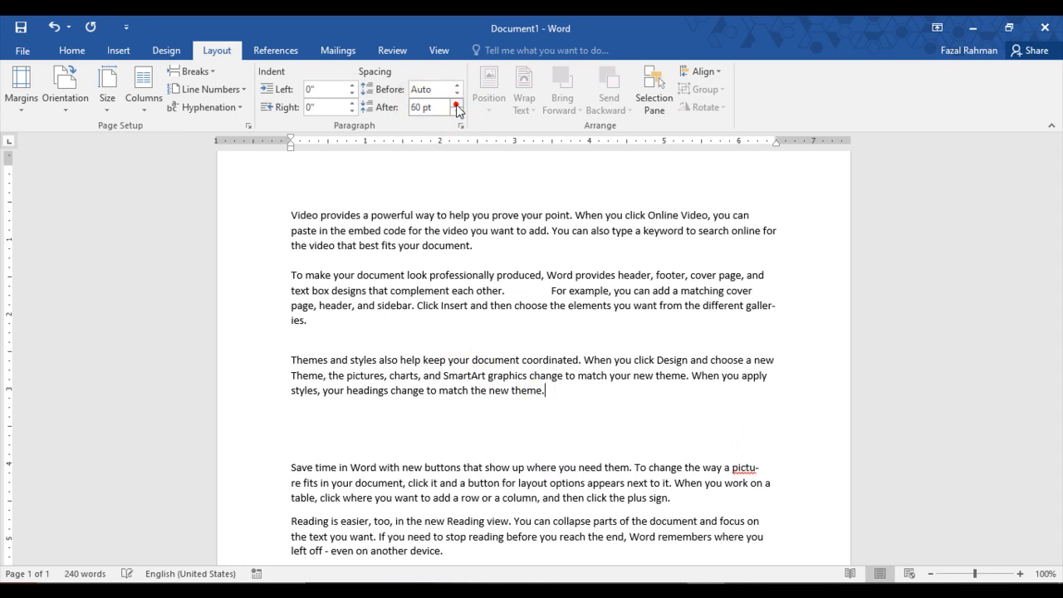
left_click(456, 112)
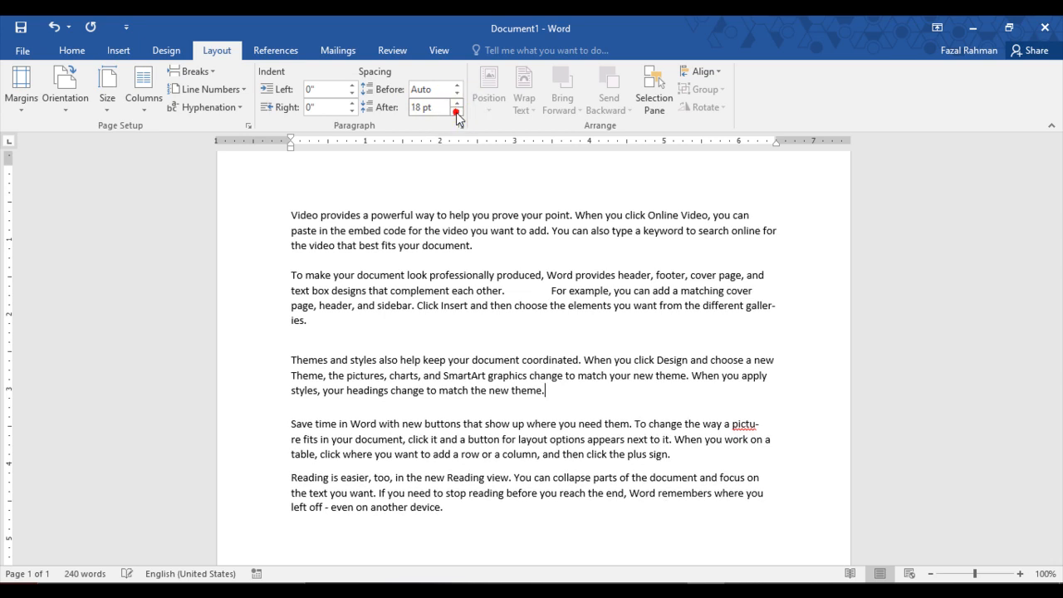
Set the spacing before the first paragraph to 90 pt and the spacing after the second paragraph to 54 pt.
scroll(454, 257, "up", 2)
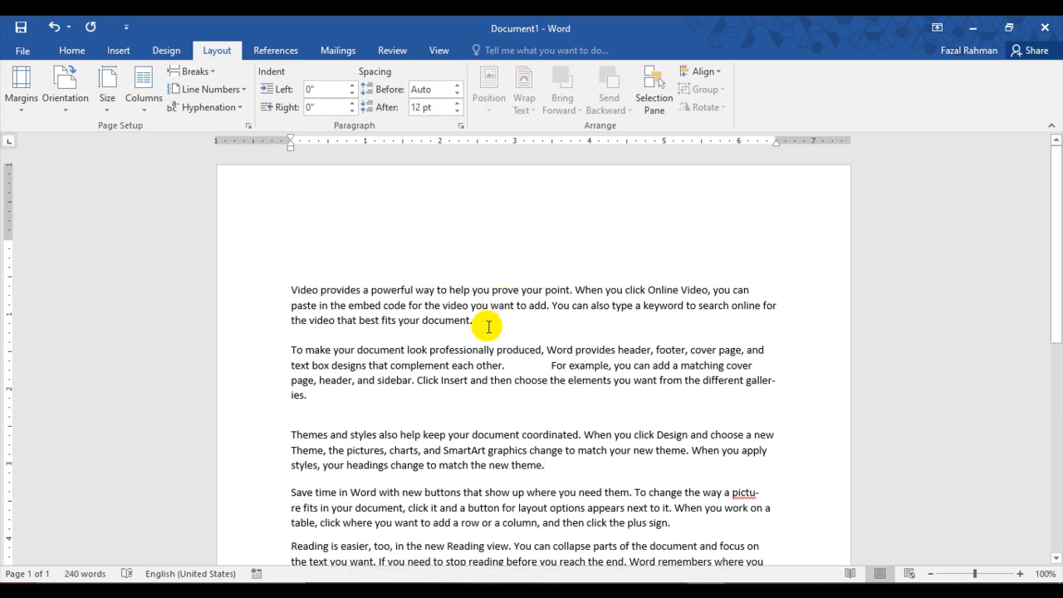
left_click(460, 86)
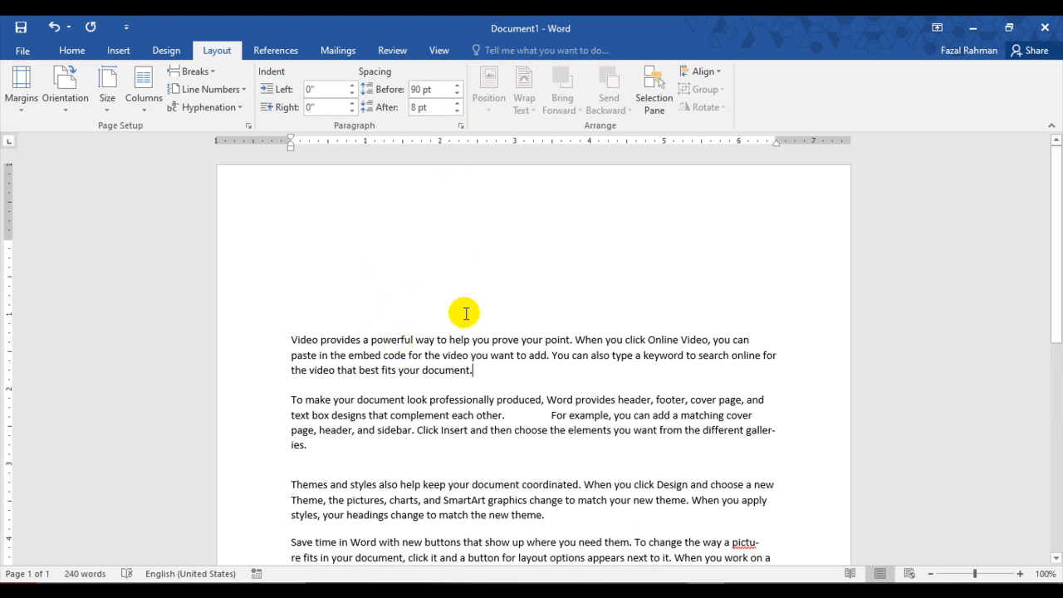
left_click(456, 102)
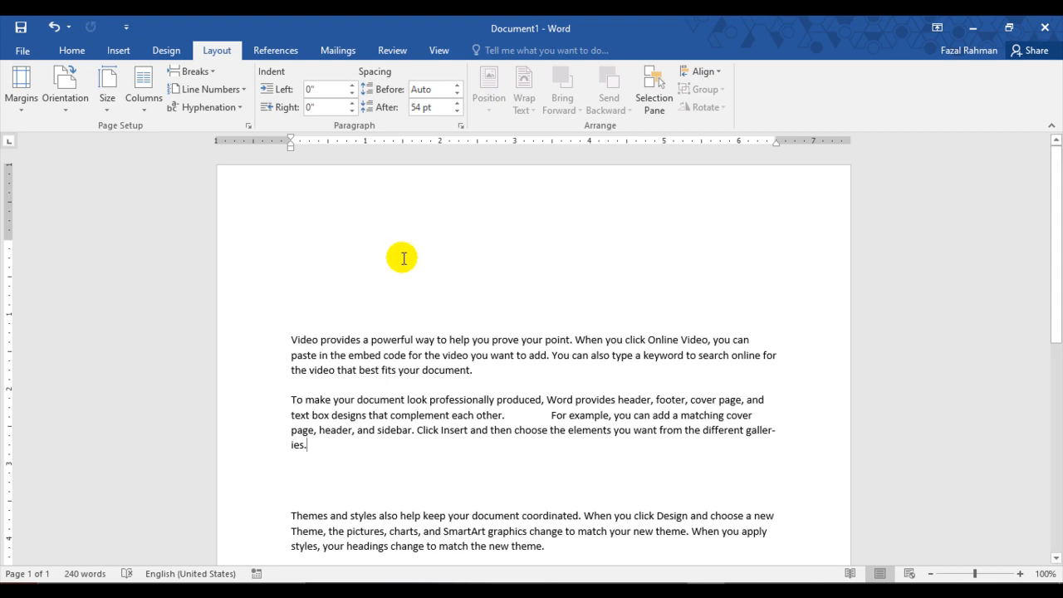
View the available line spacing options for the second paragraph and return to the indent and spacing settings.
left_click(72, 51)
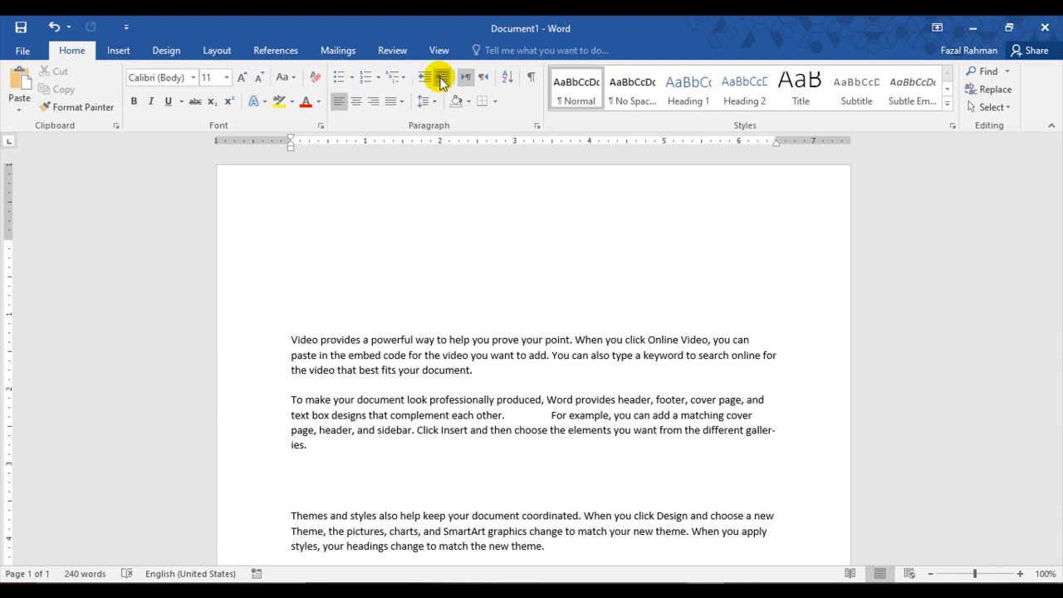
left_click(227, 51)
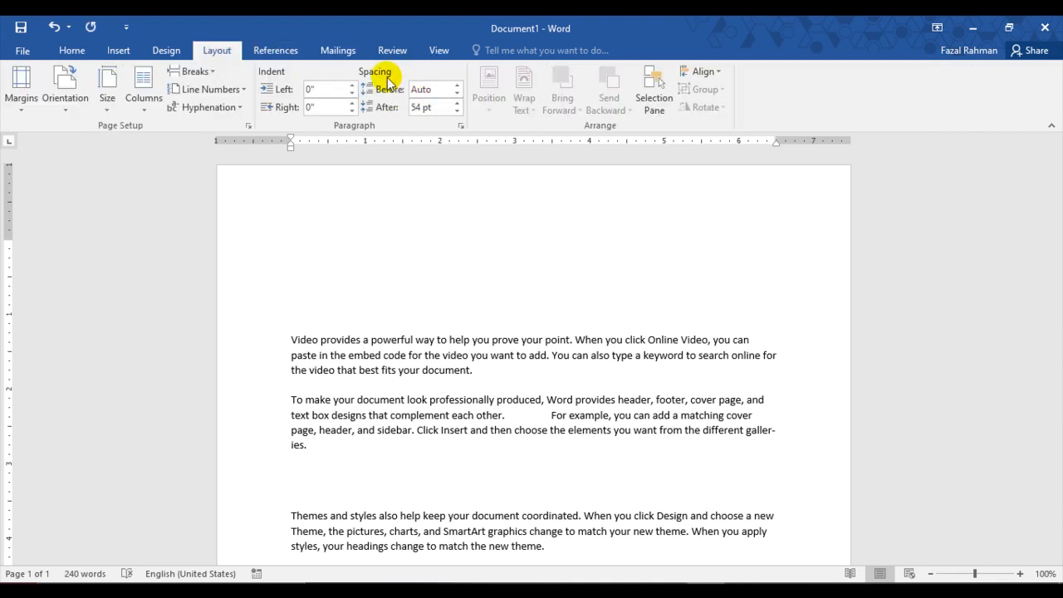
left_click(72, 51)
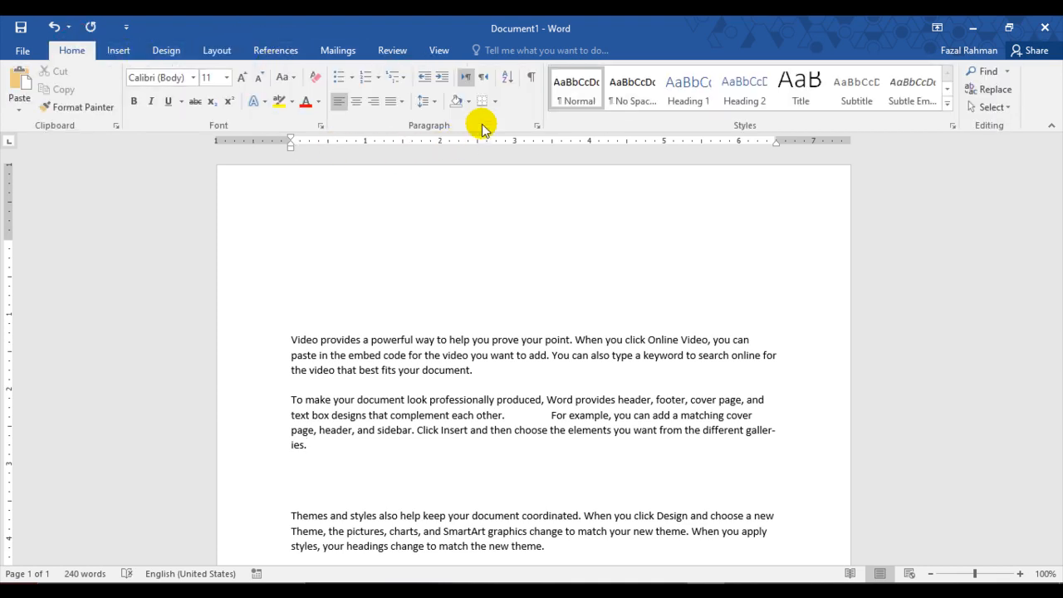
left_click(431, 104)
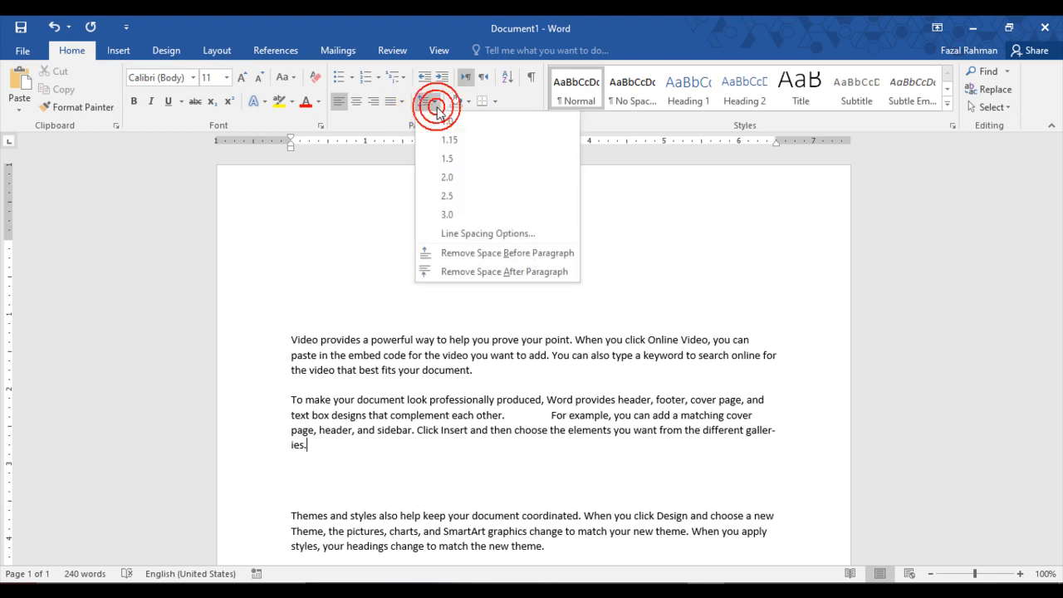
left_click(443, 195)
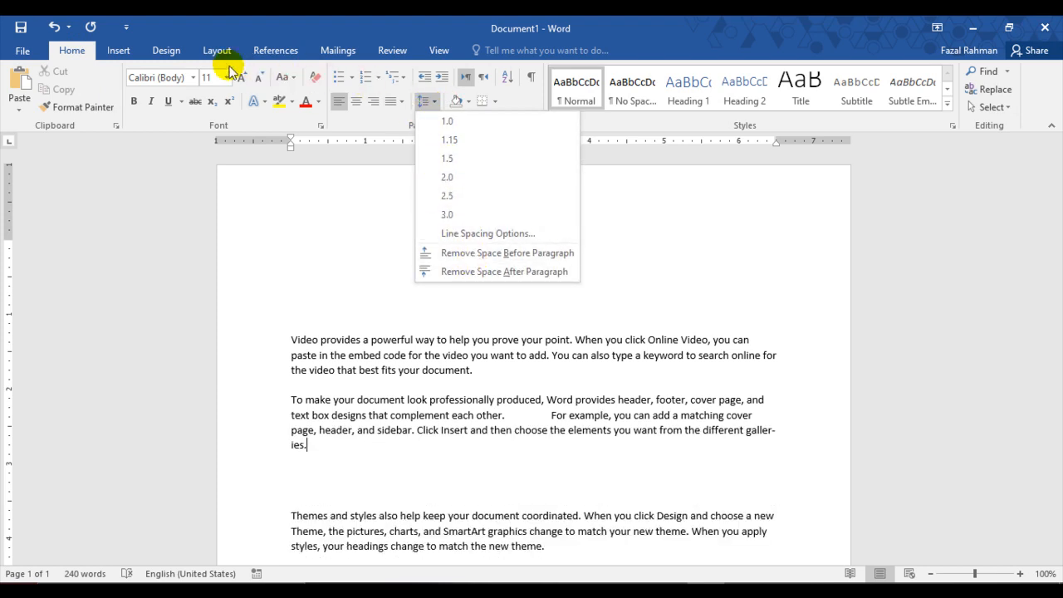
left_click(219, 51)
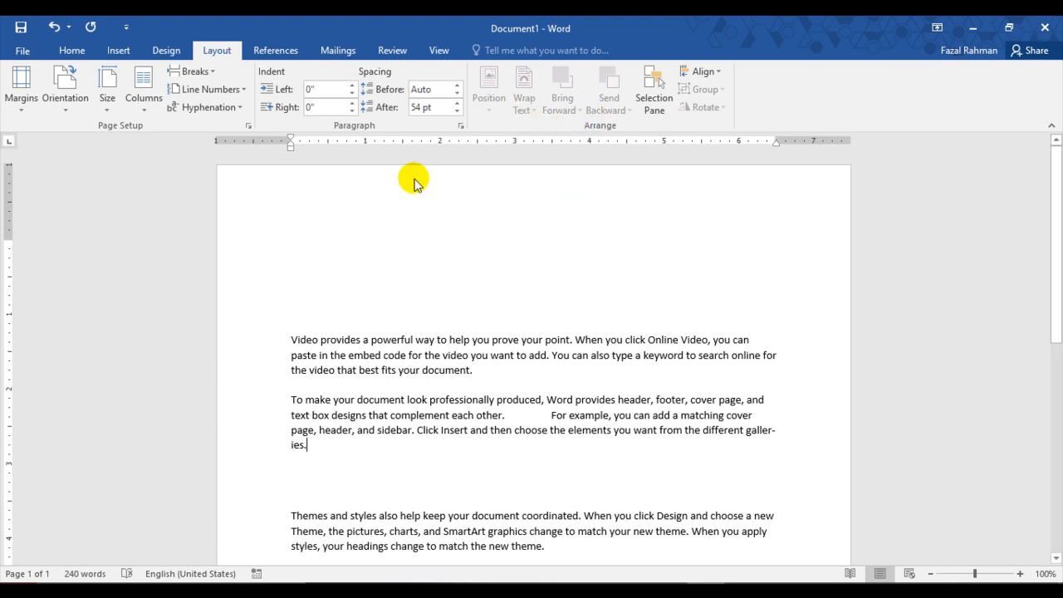
Draw an ellipse about 1.59" high and 2.02" wide over the first two paragraphs and give it the solid black shape style.
left_click(210, 113)
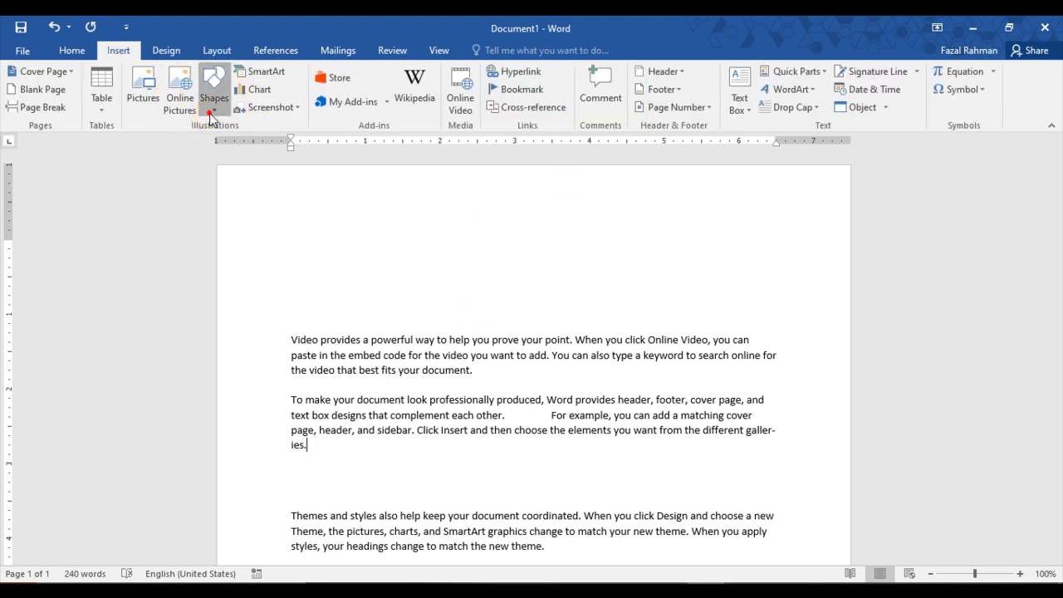
left_click(277, 143)
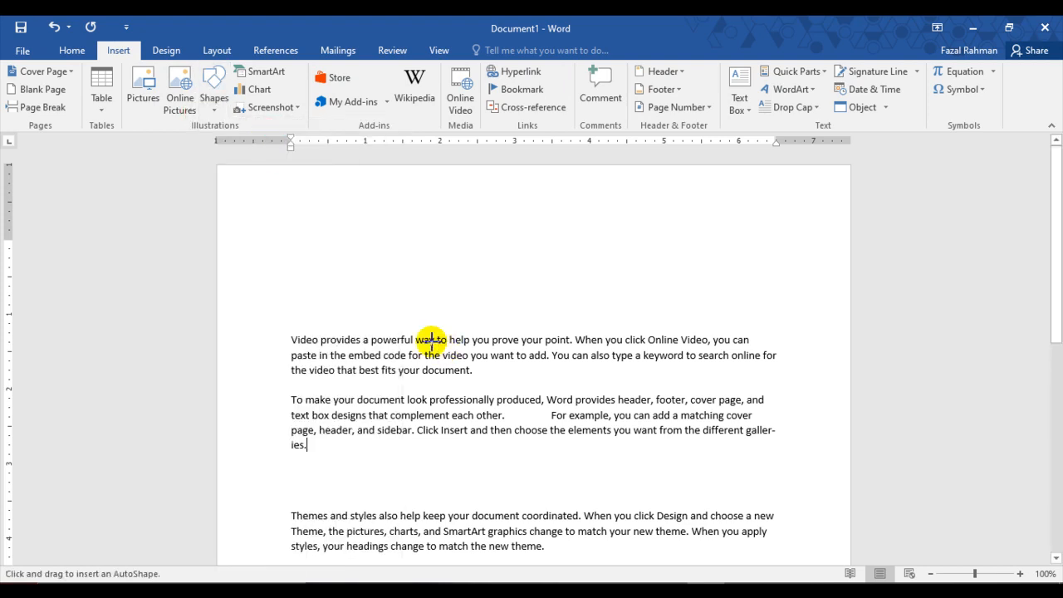
left_click_drag(394, 316, 546, 436)
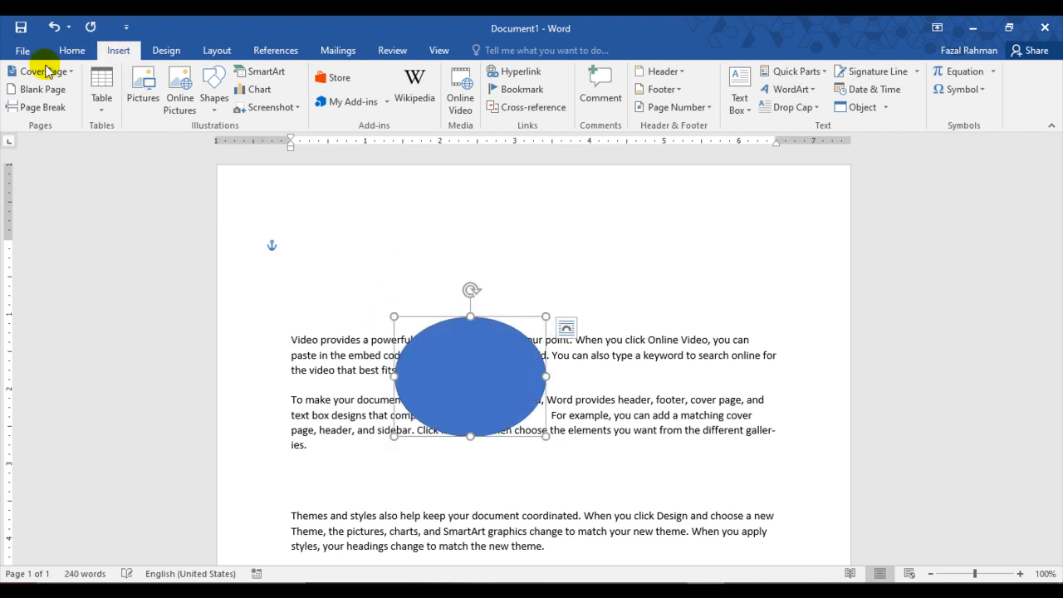
left_click(222, 97)
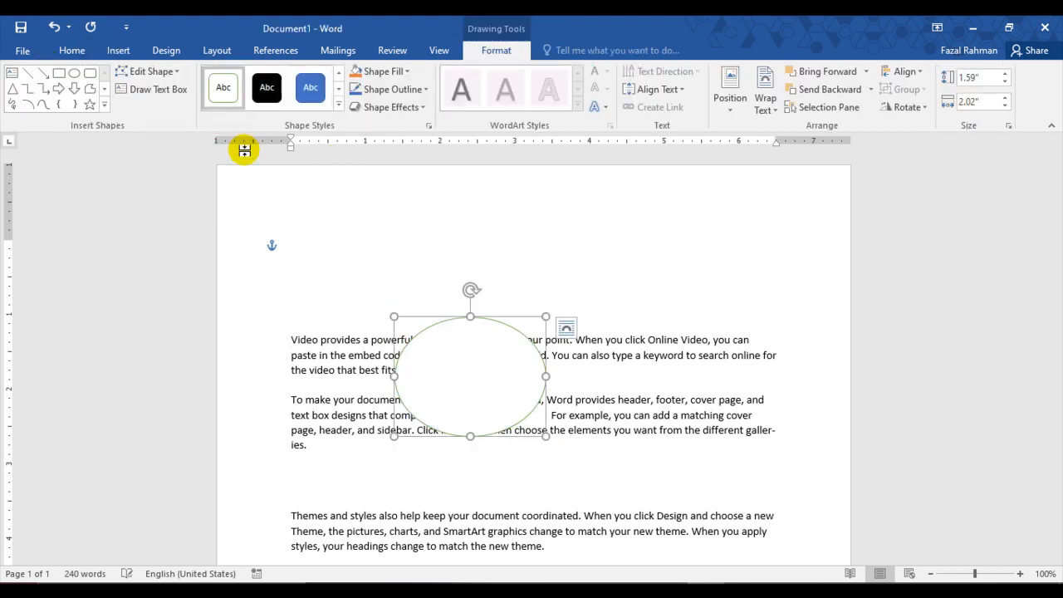
left_click(266, 87)
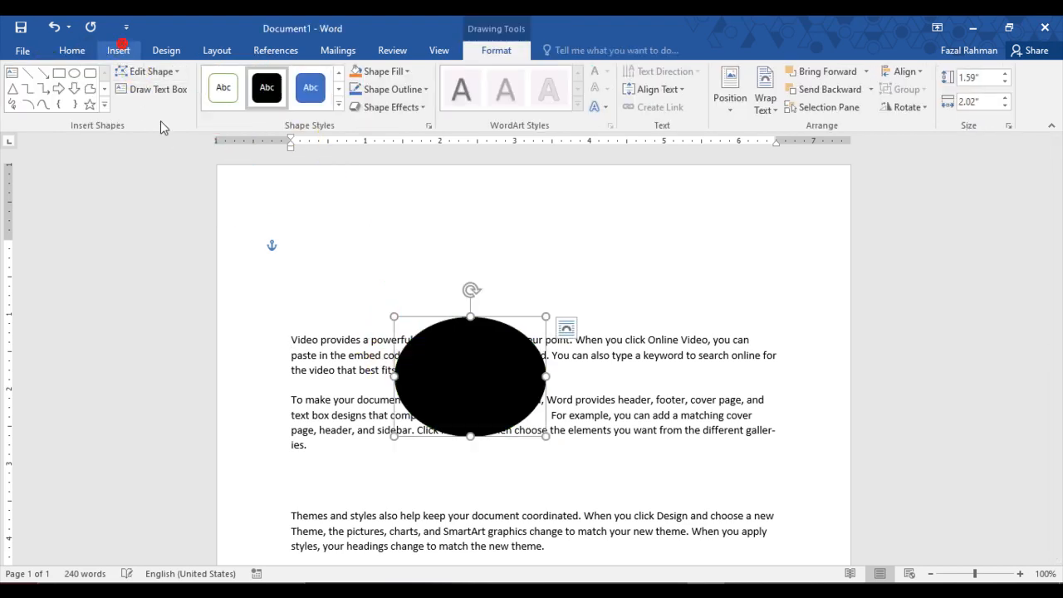
Draw a rectangle about 2.26" high and 3.02" wide over the first two paragraphs, slightly overlapping the black ellipse.
left_click(116, 50)
left_click(208, 106)
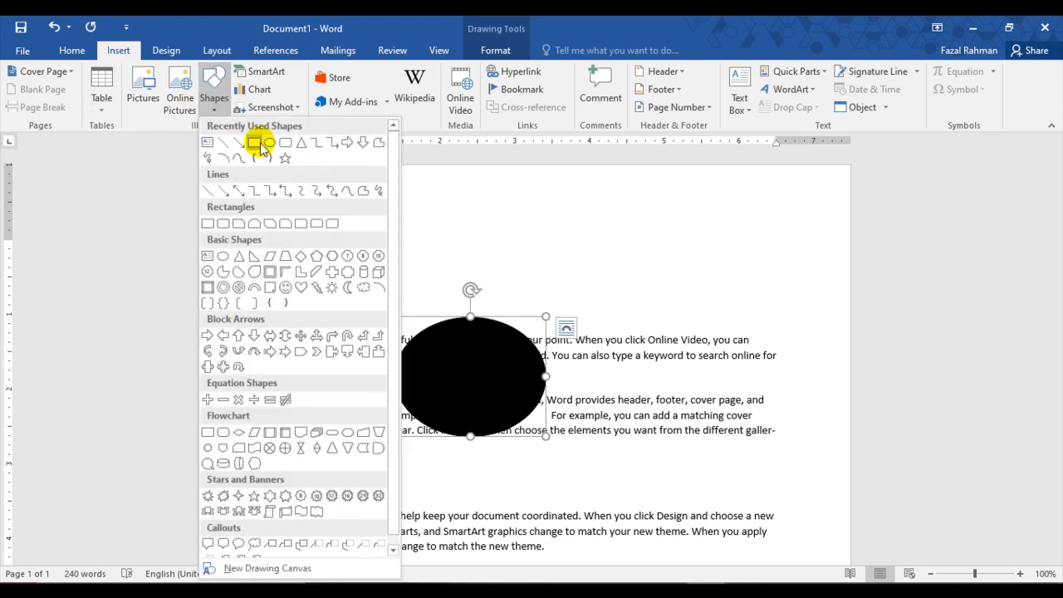
left_click(255, 142)
mouse_move(534, 228)
left_mouse_down()
mouse_move(669, 379)
mouse_move(760, 397)
left_mouse_up()
left_click_drag(627, 358, 633, 371)
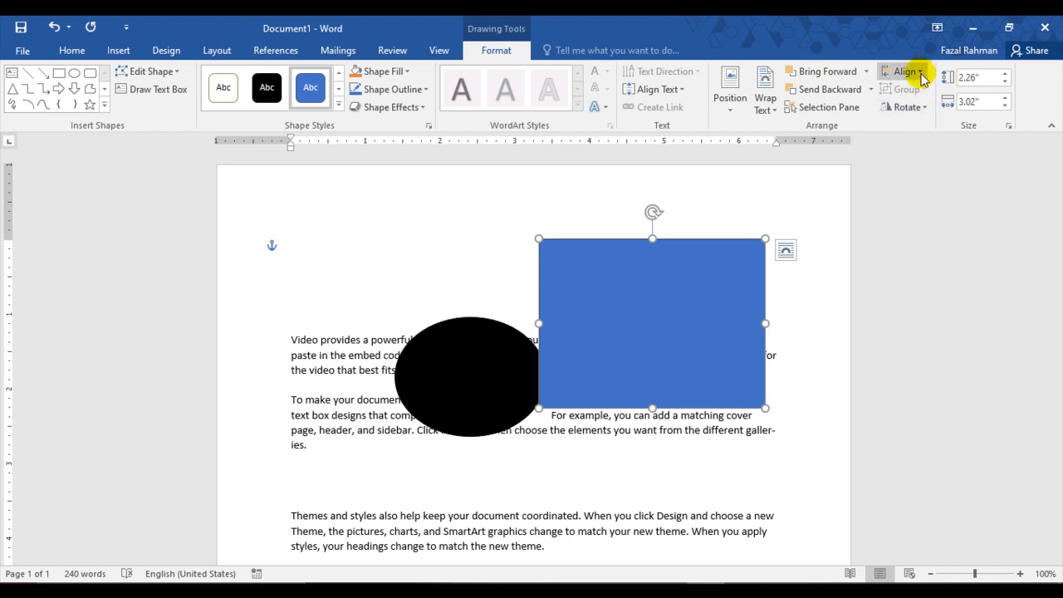
Move the ellipse further behind the blue rectangle and view its position and text wrapping options.
left_click(214, 51)
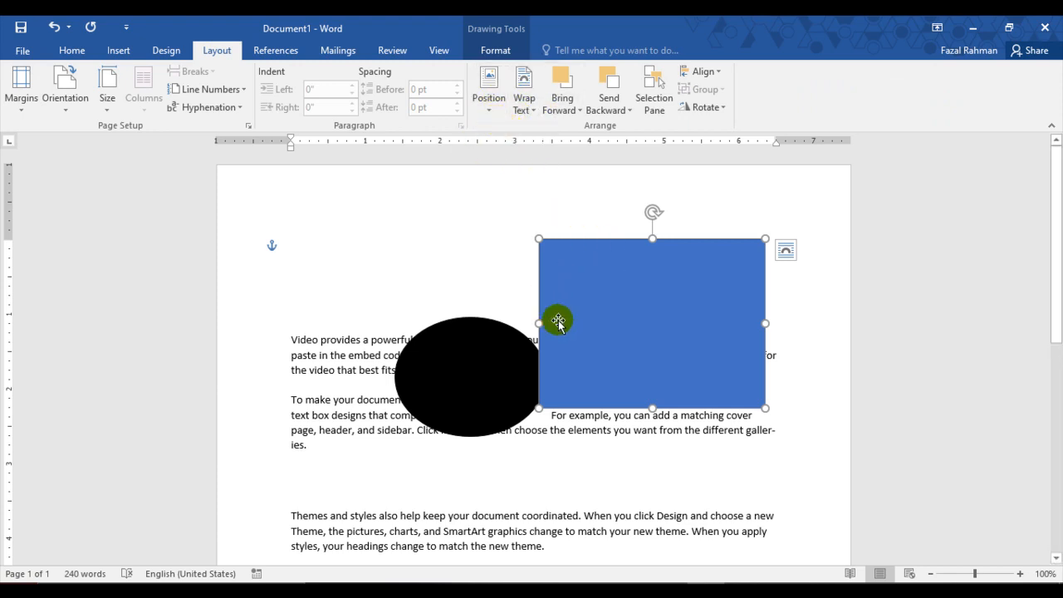
left_click_drag(471, 375, 539, 366)
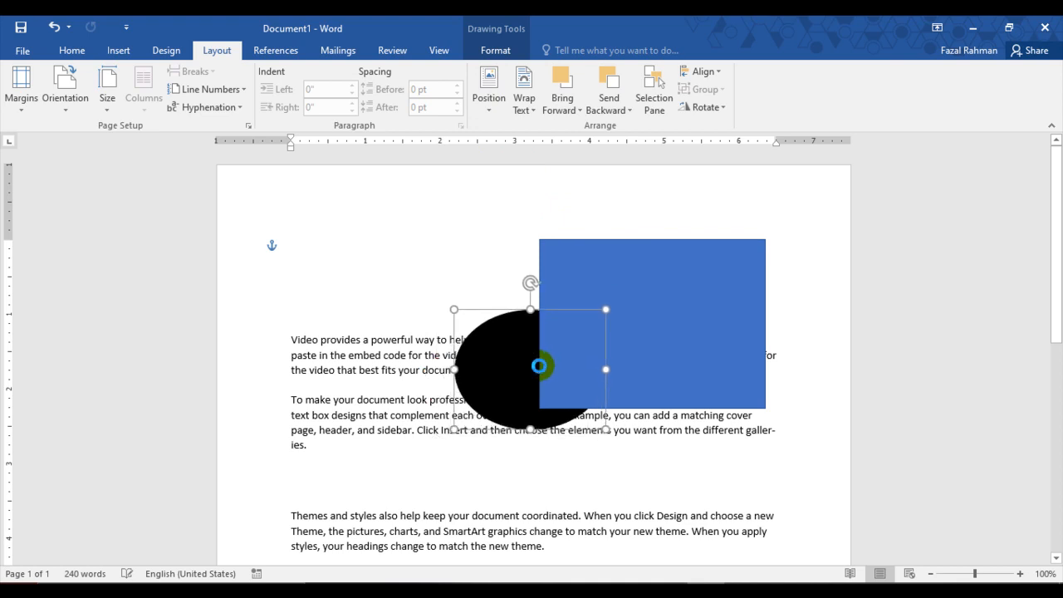
left_click(488, 93)
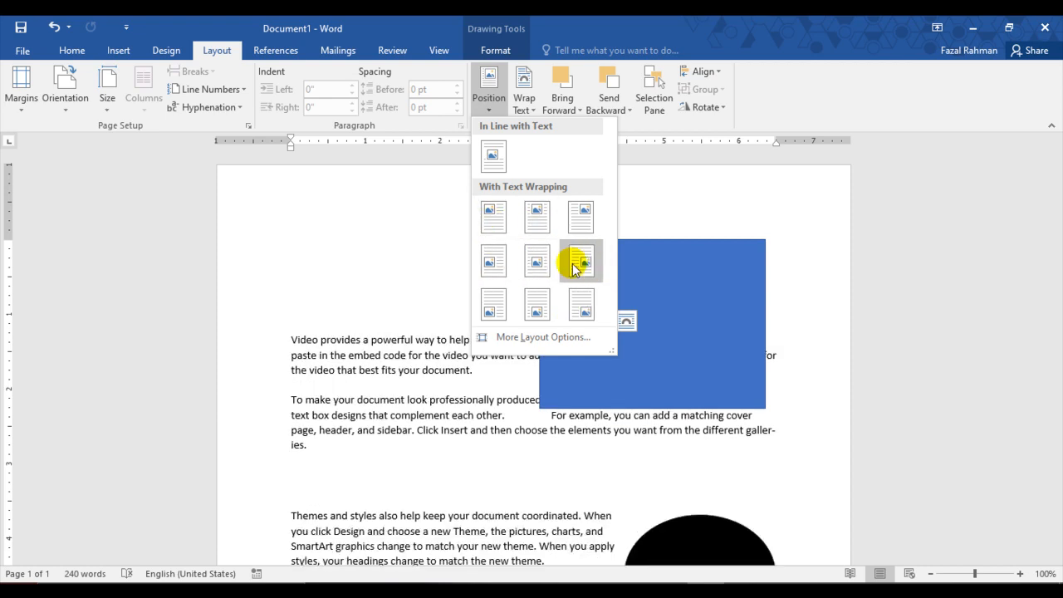
left_click(650, 363)
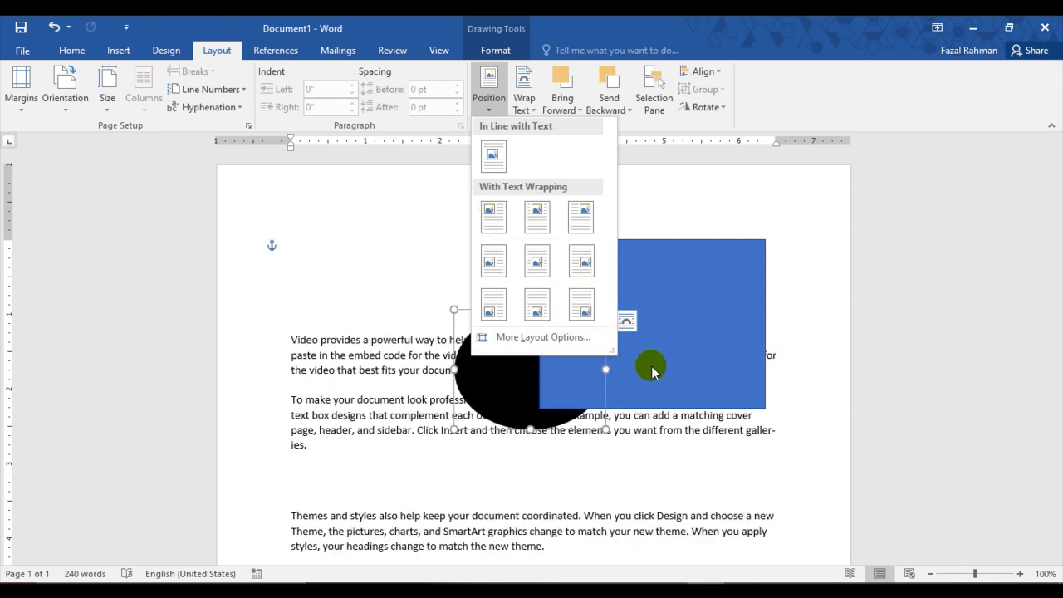
left_click(535, 114)
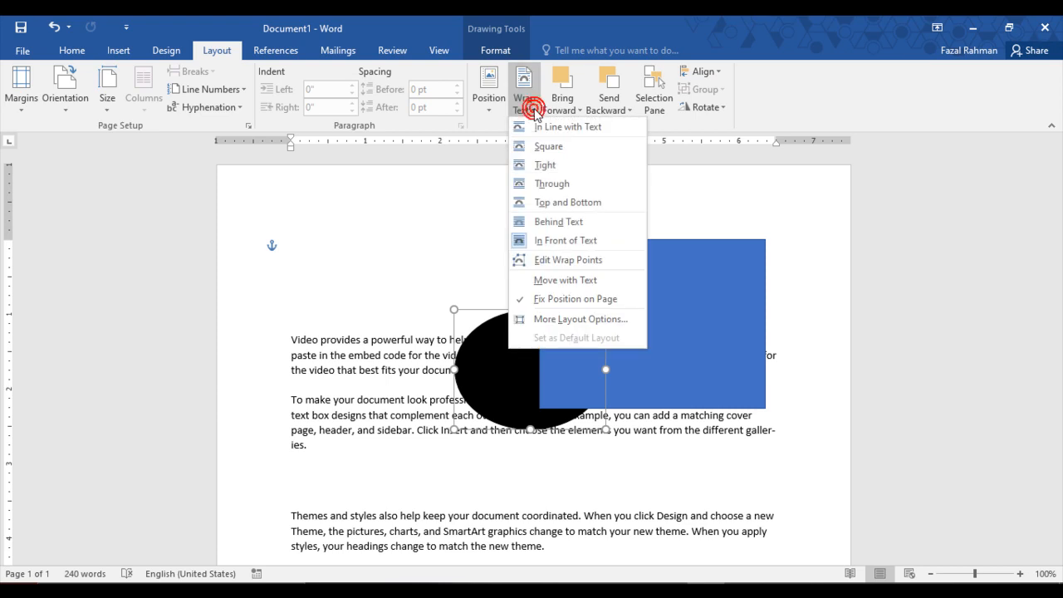
left_click(495, 359)
Move the rectangle slightly down the page and view its text wrapping options.
left_click_drag(667, 336, 674, 374)
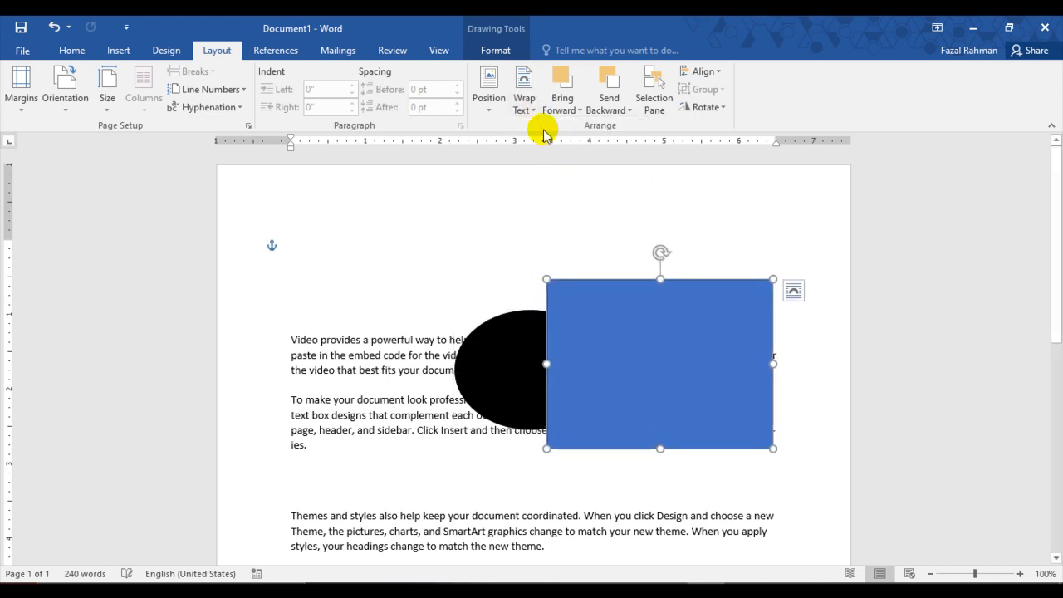
left_click(530, 104)
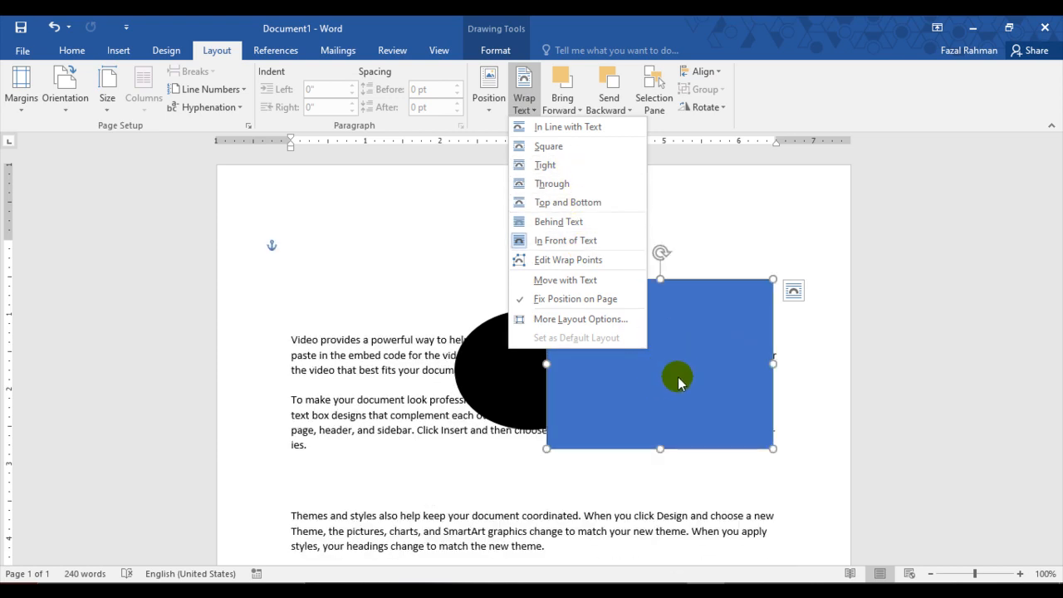
left_click(650, 384)
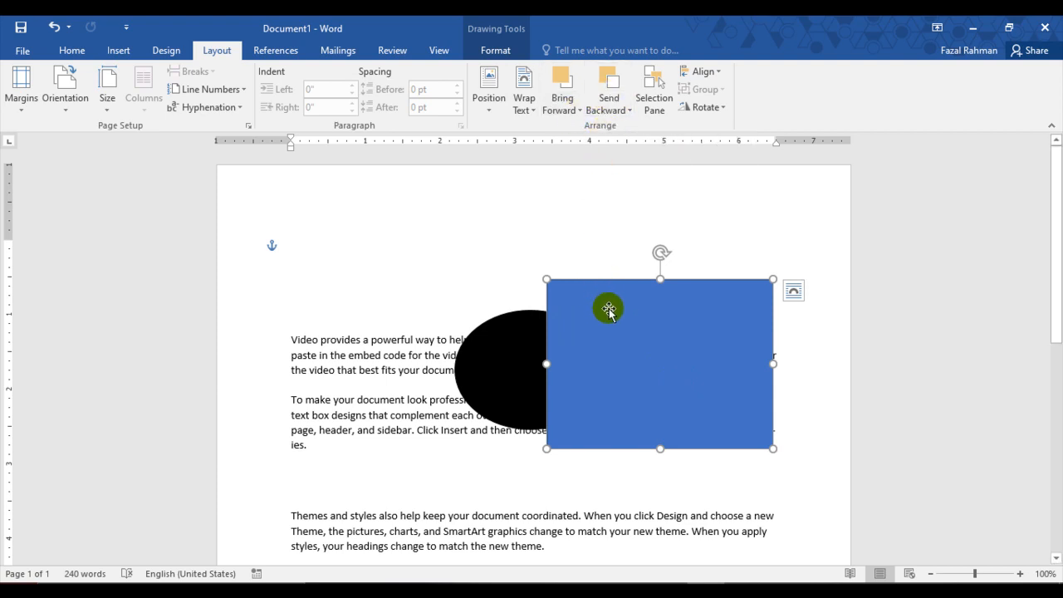
Alternate the rectangle between behind and in front of the ellipse, and send the ellipse backward behind the rectangle.
left_click(610, 79)
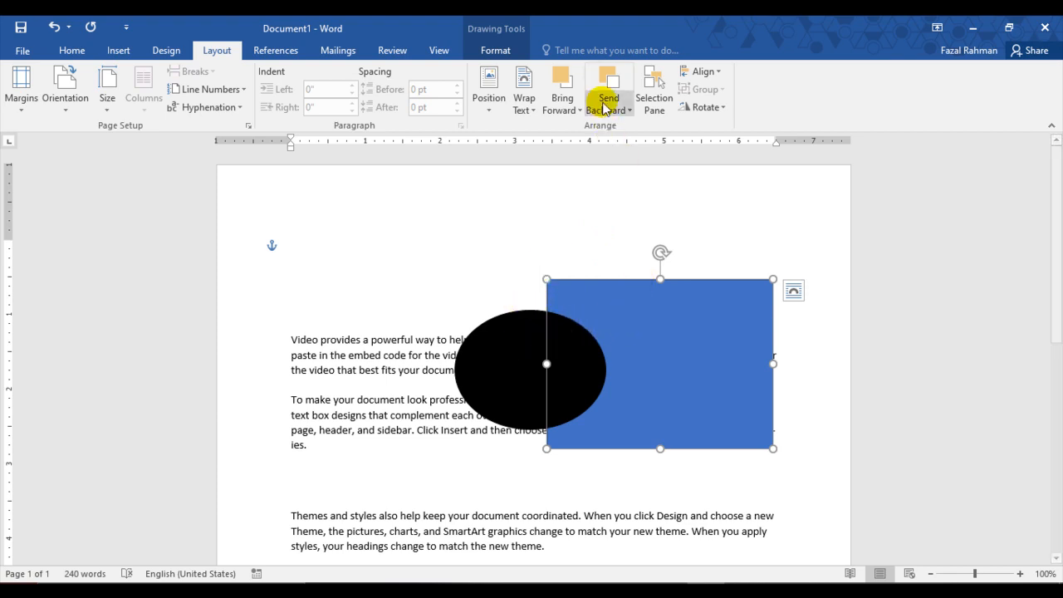
left_click(563, 81)
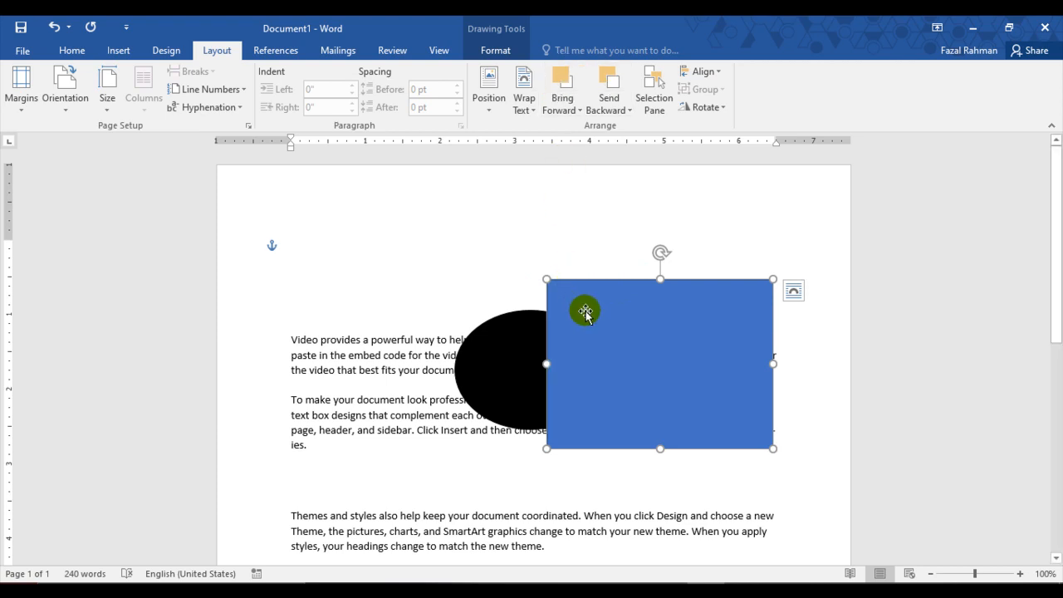
left_click(605, 88)
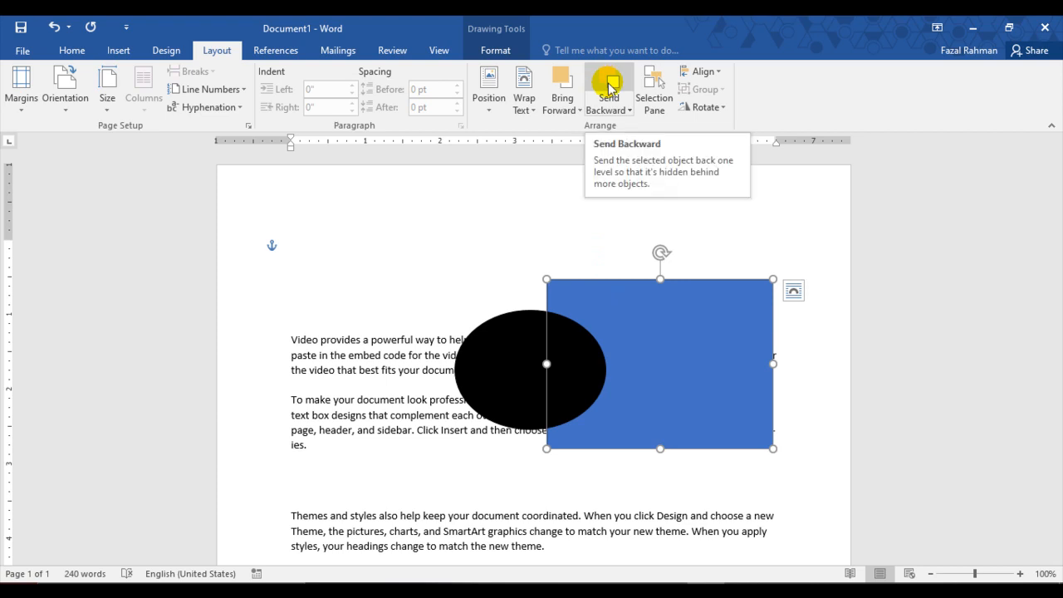
left_click(561, 84)
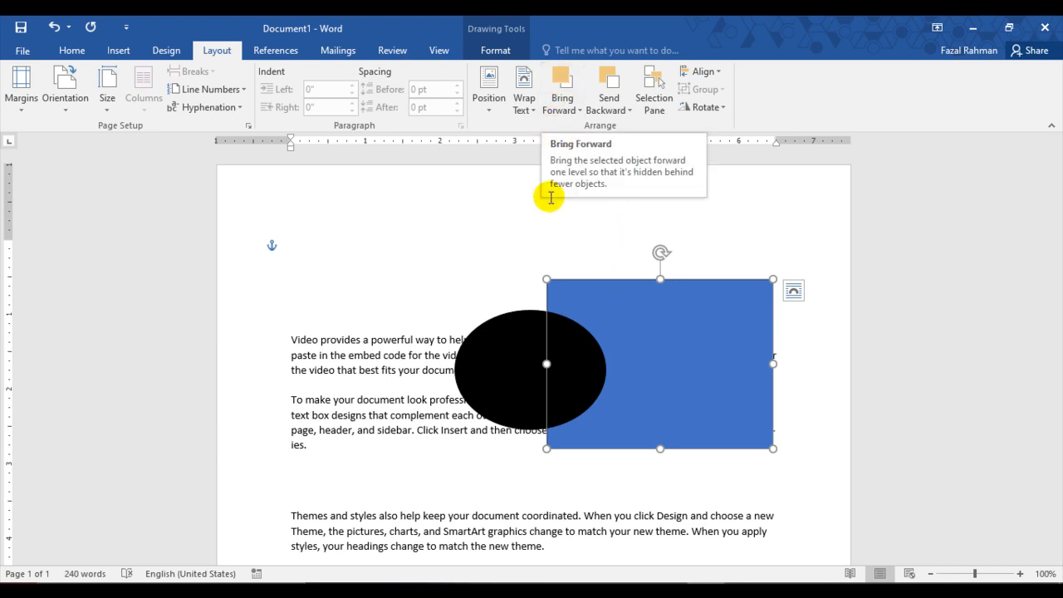
left_click(521, 365)
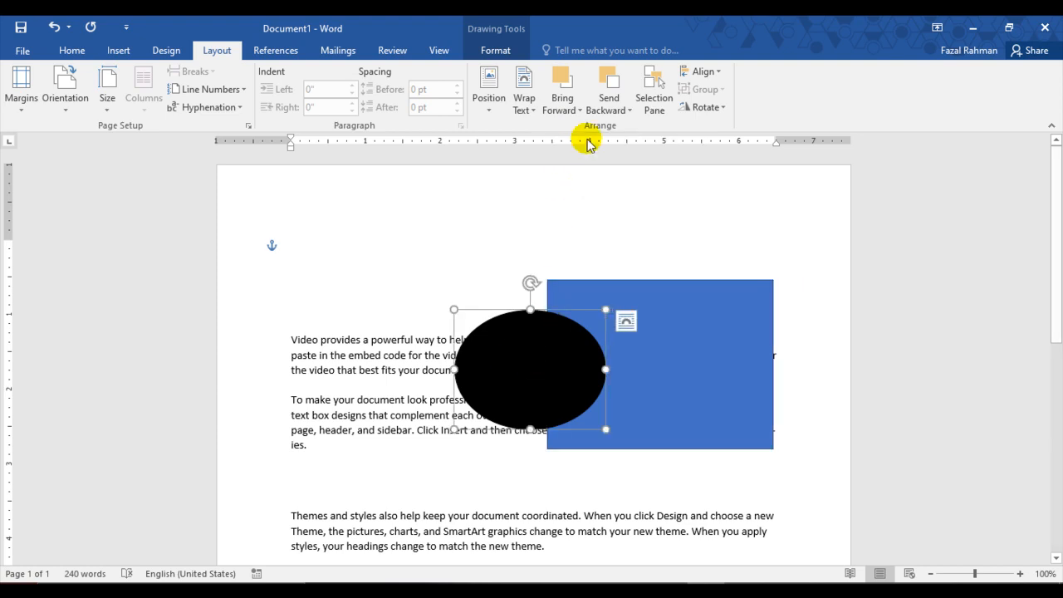
left_click(617, 81)
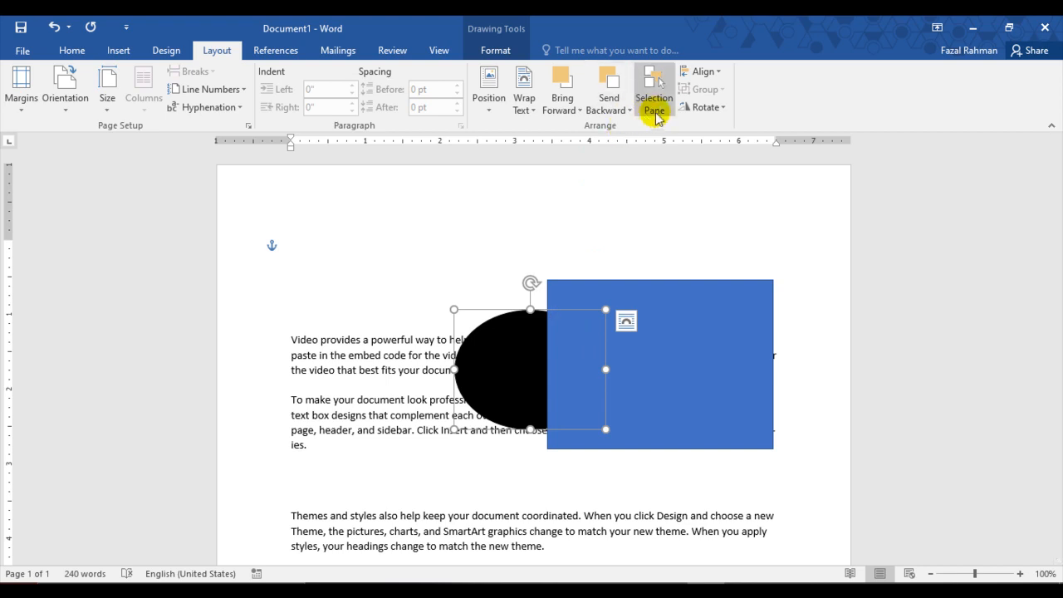
Hide all shapes through the Selection Pane, show them again, select the rectangle and close the pane.
left_click(656, 104)
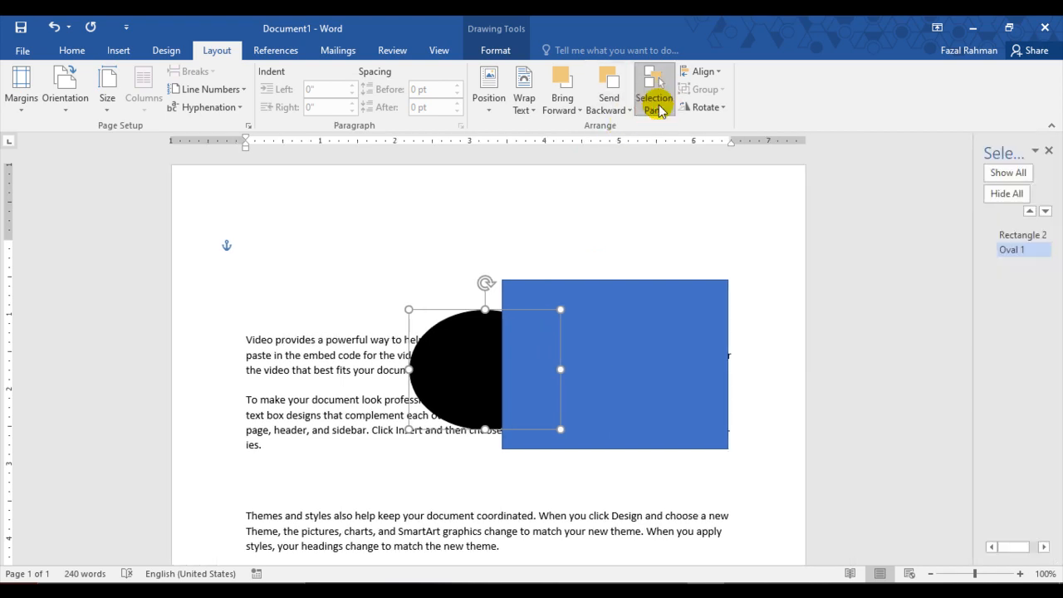
left_click(1011, 250)
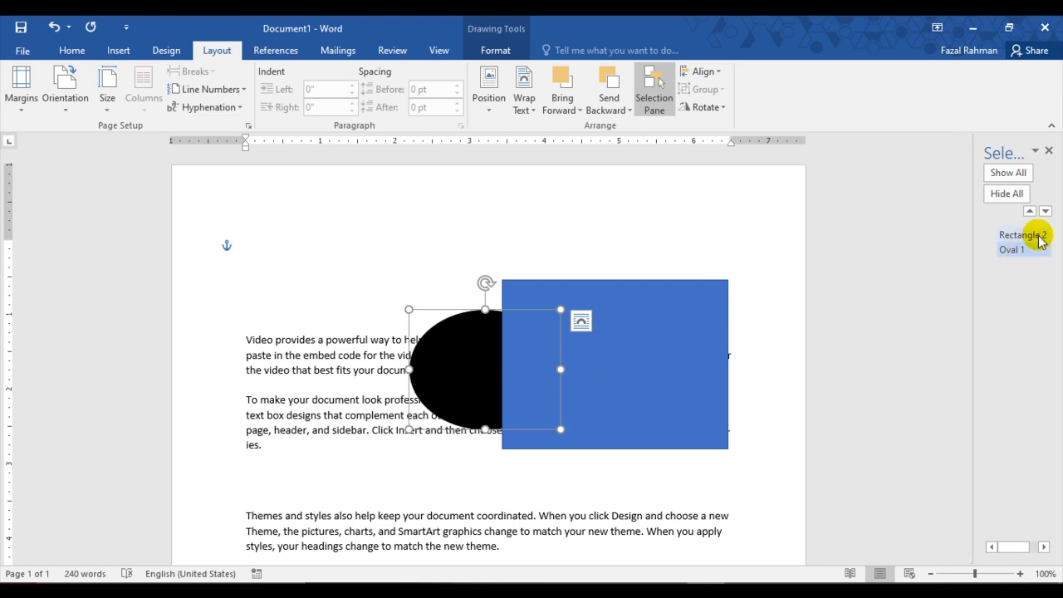
left_click(1003, 194)
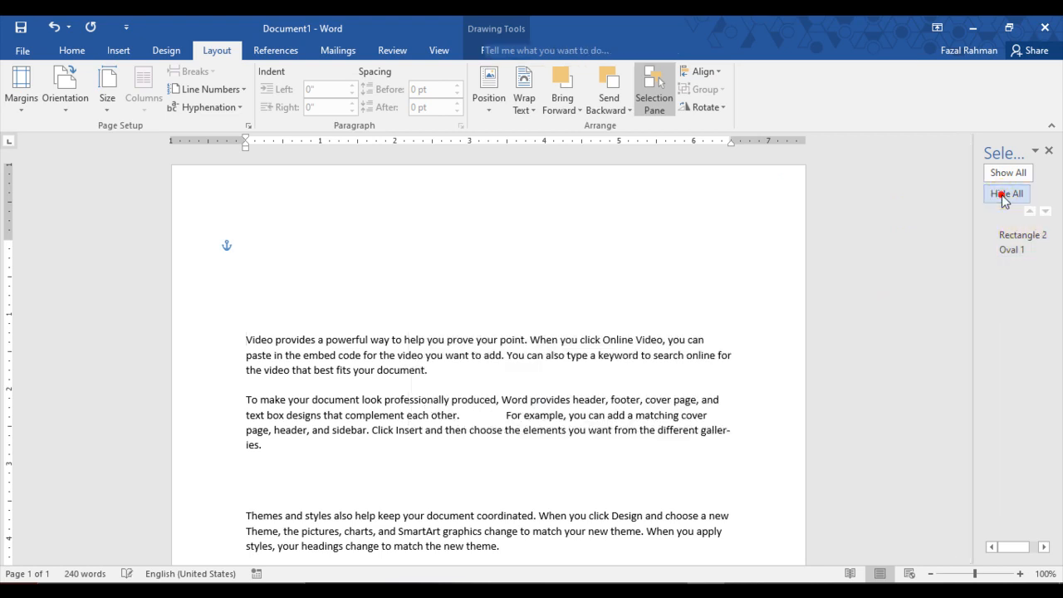
left_click(1008, 172)
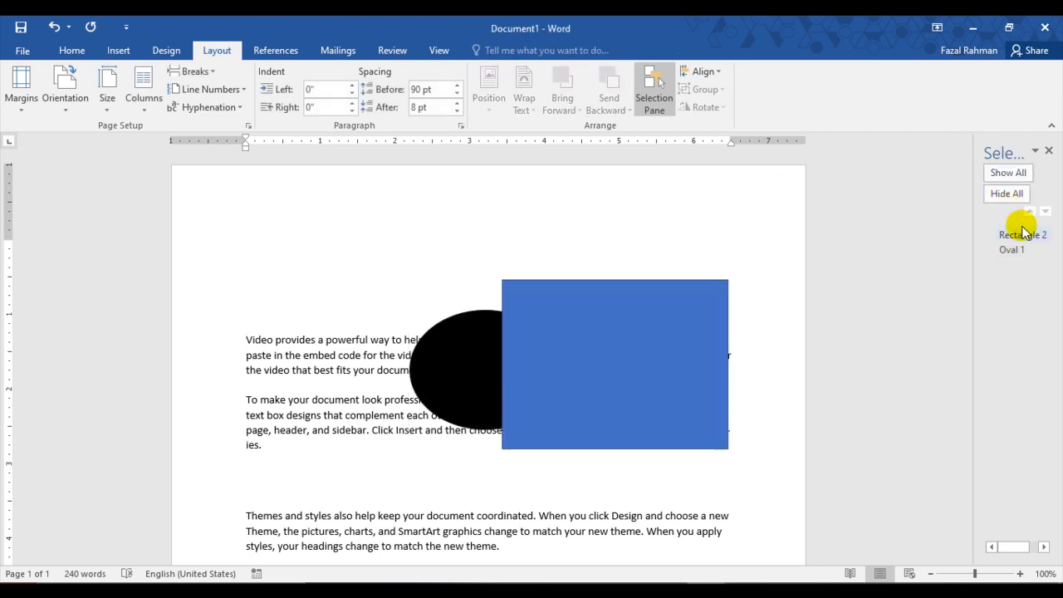
left_click(1027, 237)
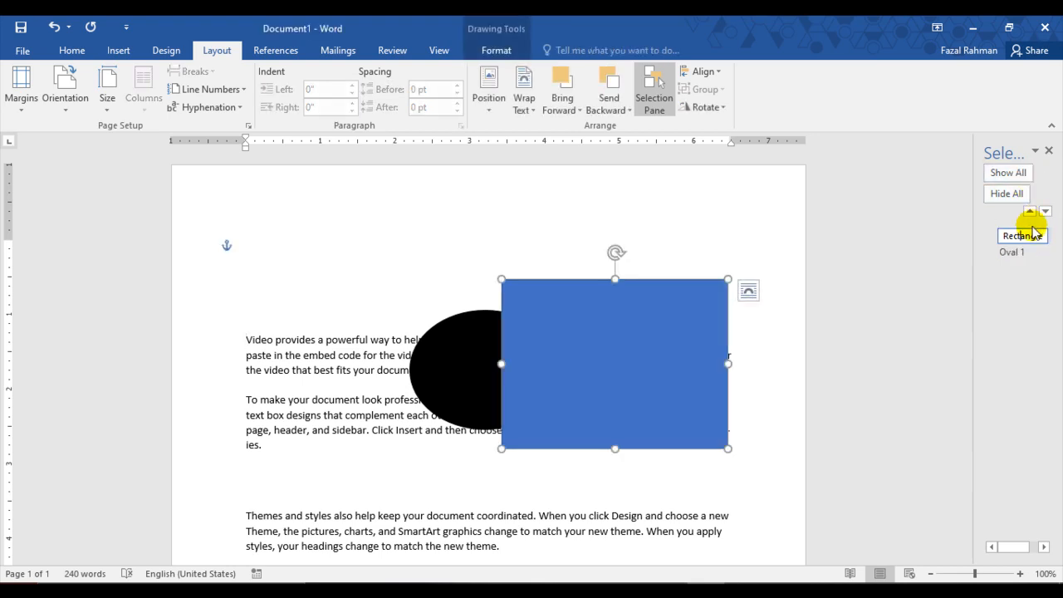
left_click(1049, 152)
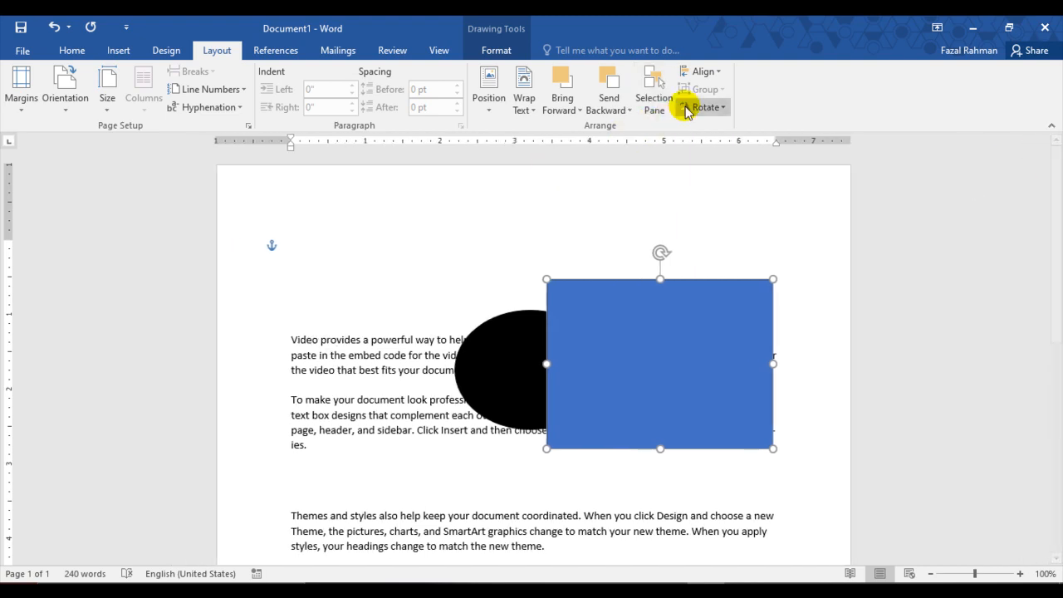
Align the rectangle in turn to the top, middle and bottom relative to the page margins.
left_click(721, 73)
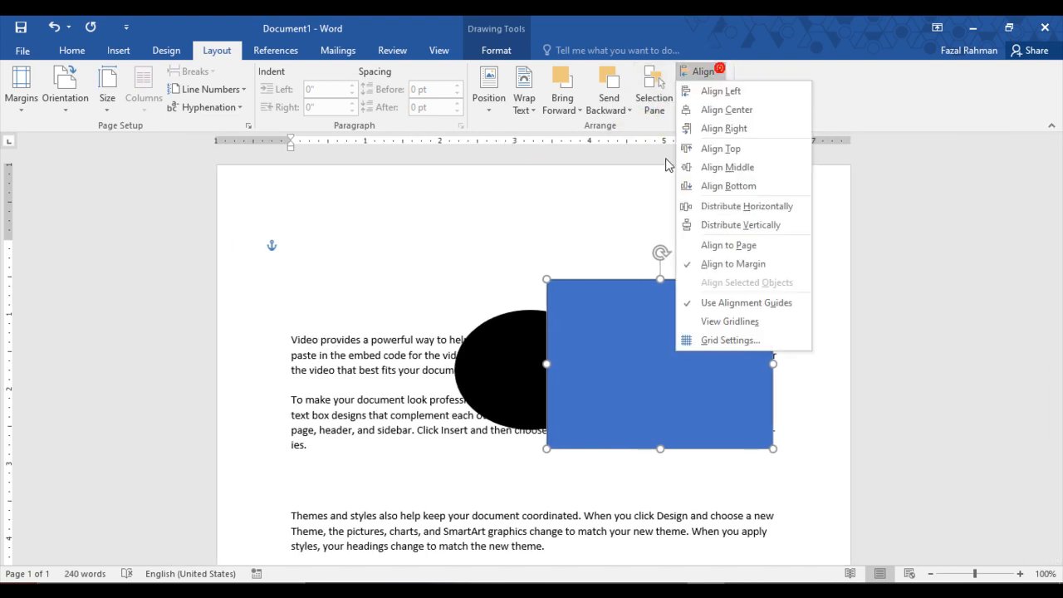
left_click(729, 147)
left_click(719, 71)
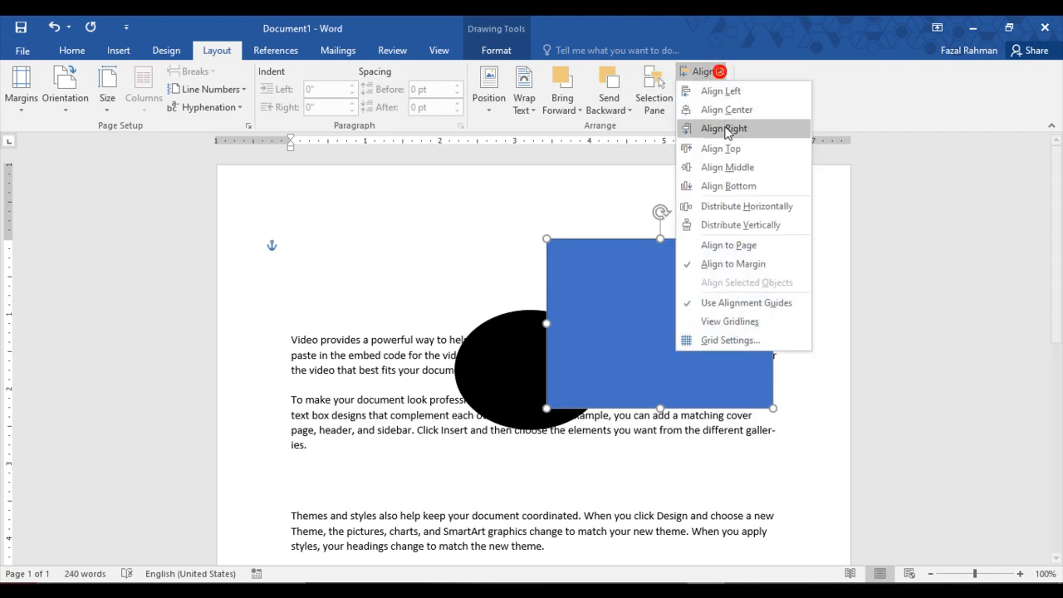
left_click(716, 165)
left_click(719, 71)
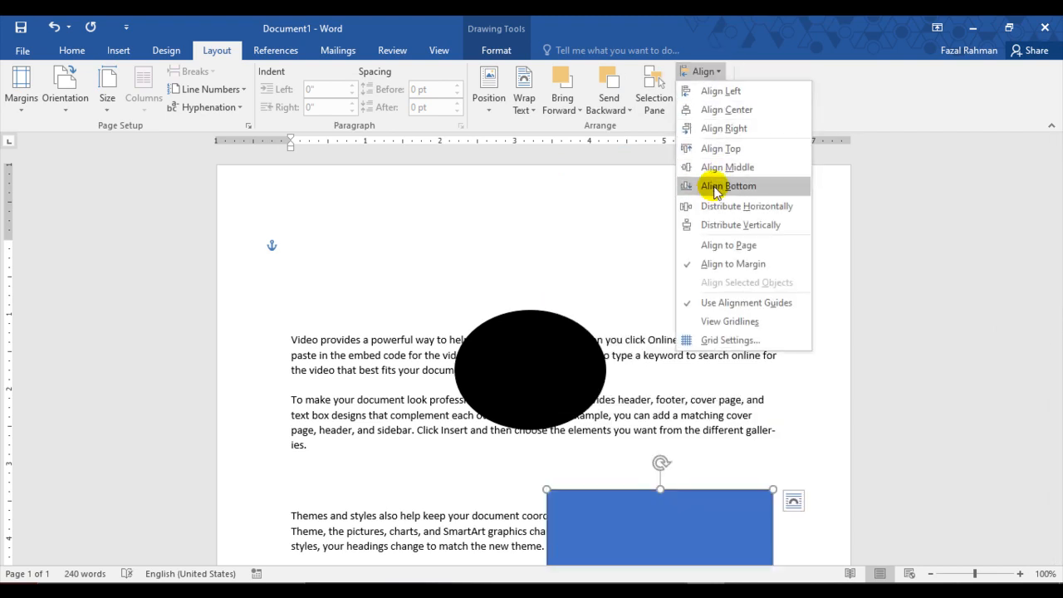
left_click(712, 184)
Align the rectangle to the left and top margins.
left_click(721, 72)
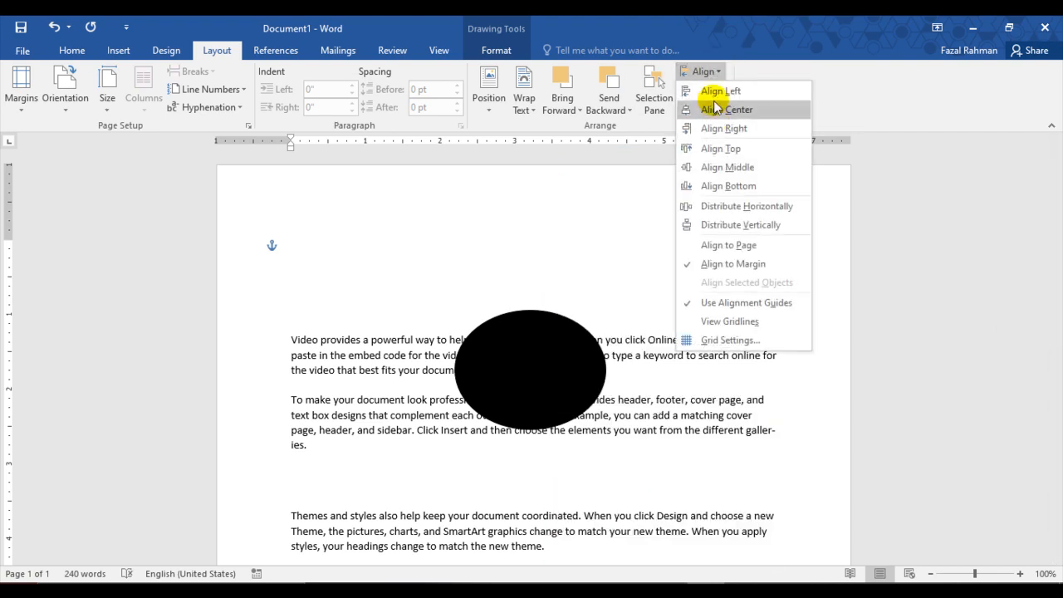
left_click(694, 90)
left_click(713, 75)
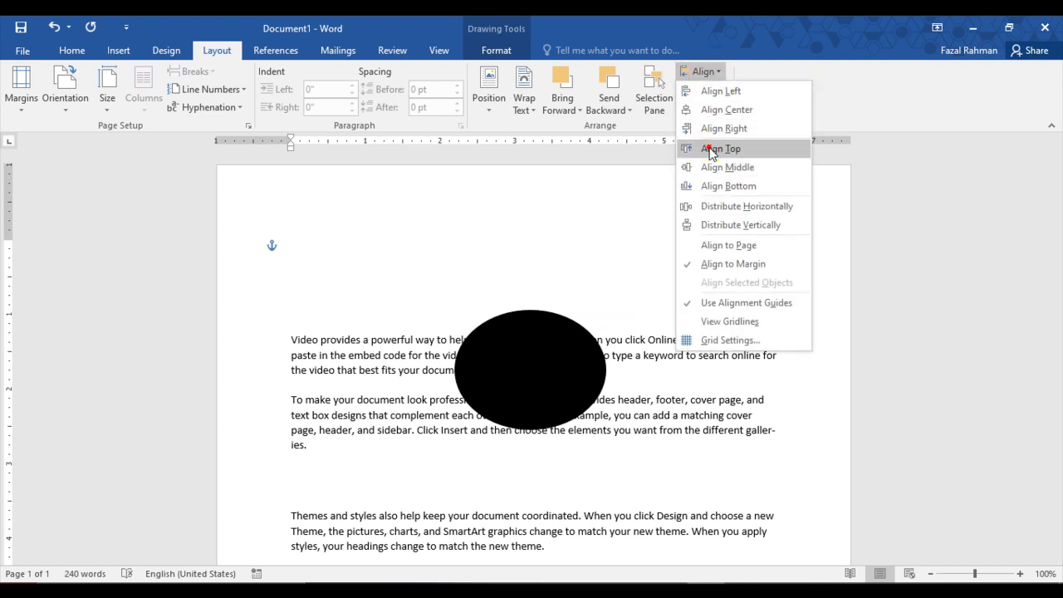
left_click(713, 147)
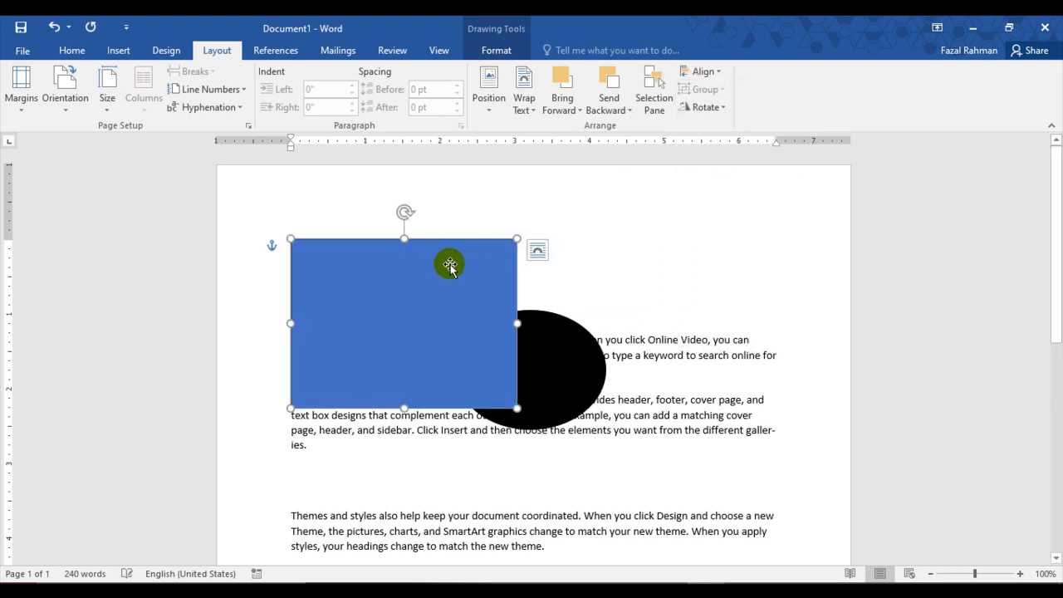
left_click(702, 71)
left_click(605, 233)
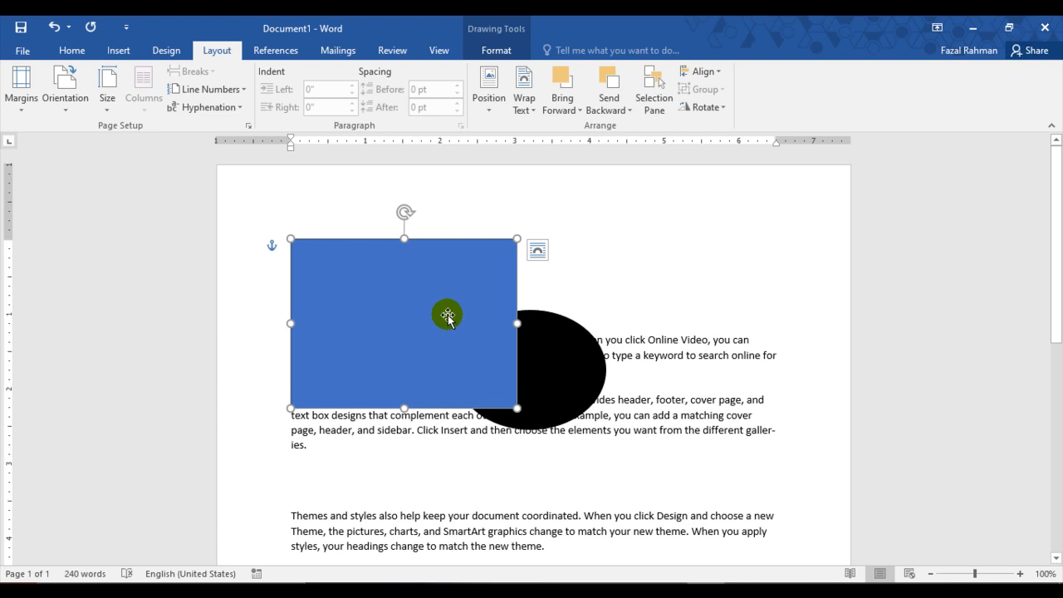
Group the rectangle with the ellipse, then resize the group smaller and move it across the text.
left_click(558, 374, "shift")
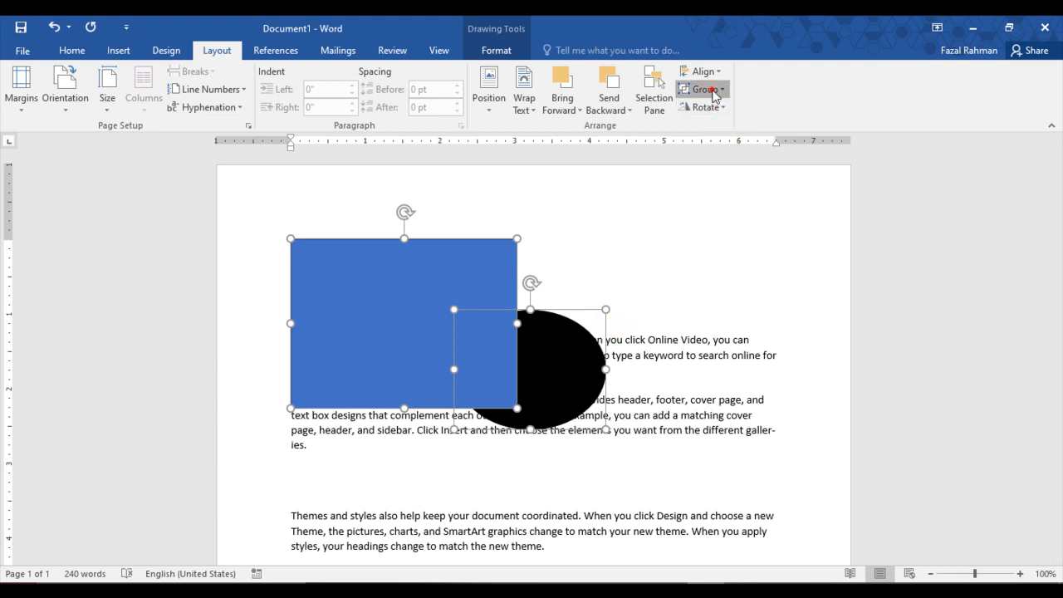
left_click(708, 88)
left_click(711, 108)
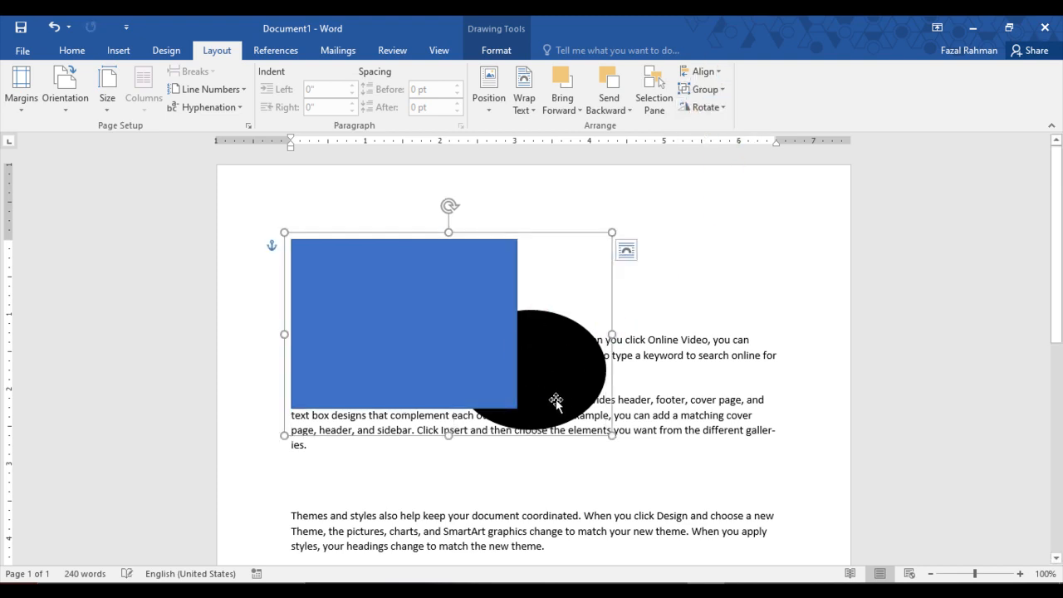
left_click_drag(613, 441, 529, 393)
mouse_move(457, 362)
left_mouse_down()
mouse_move(648, 373)
mouse_move(589, 427)
mouse_move(468, 421)
mouse_move(475, 355)
mouse_move(441, 374)
left_mouse_up()
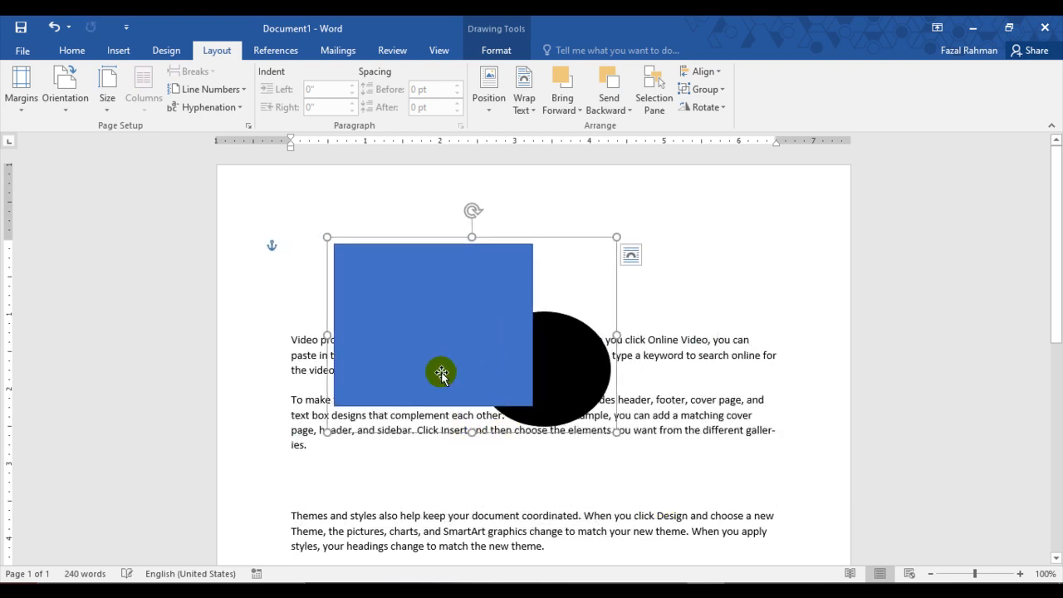
Undo the group's move and resizing, the grouping, and the rectangle's left and top alignment.
key("ctrl+z")
key("ctrl+z")
key("ctrl+z")
key("ctrl+z")
key("ctrl+z")
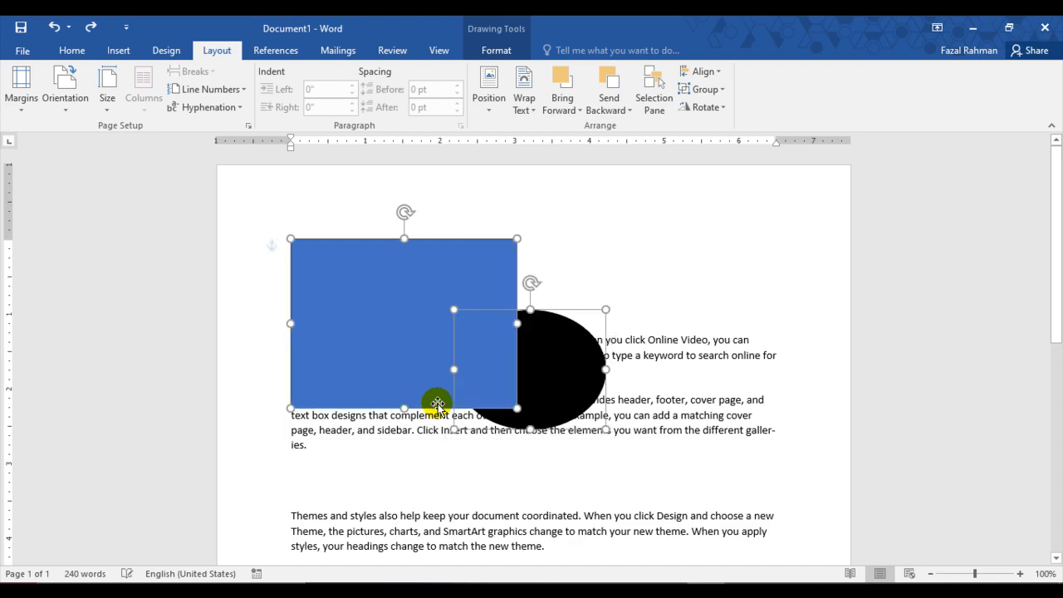
key("ctrl+z")
key("ctrl+z")
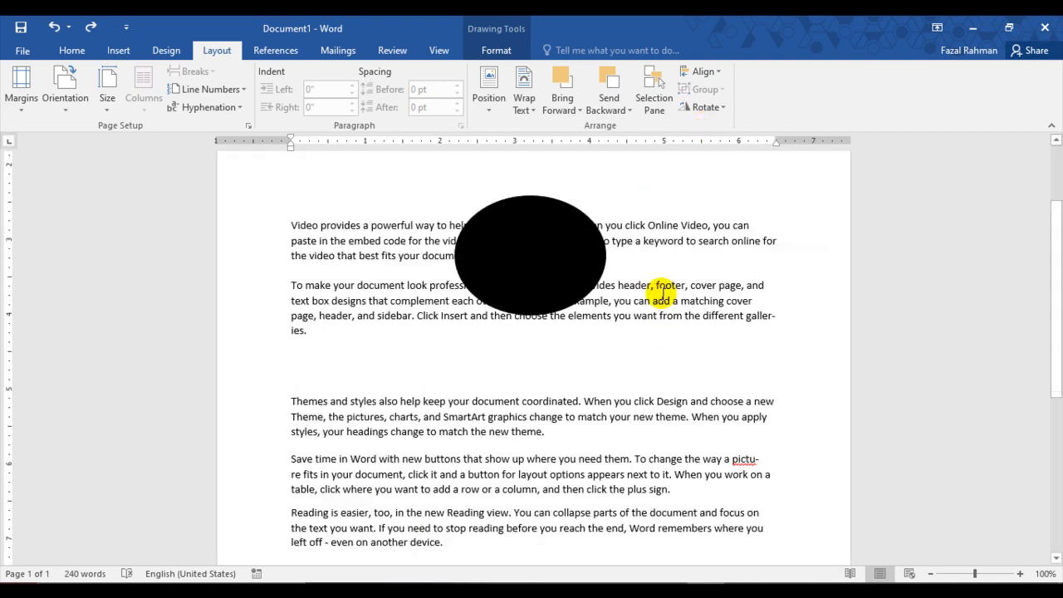
key("ctrl+z")
Move the rectangle up over the last two paragraphs and preview the options for rotating it by 90°.
left_click_drag(493, 408, 644, 251)
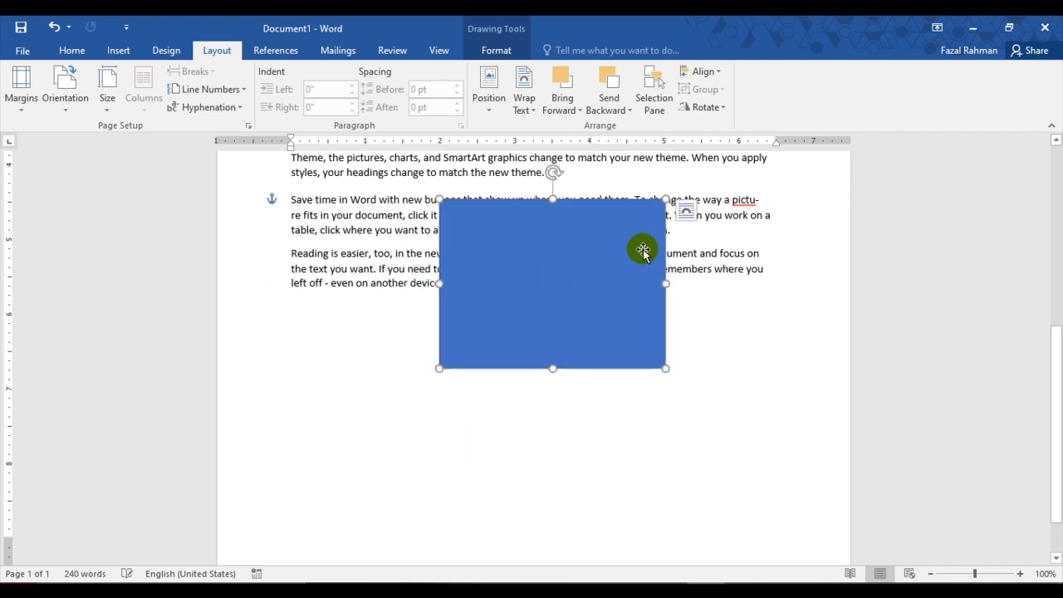
left_click(716, 107)
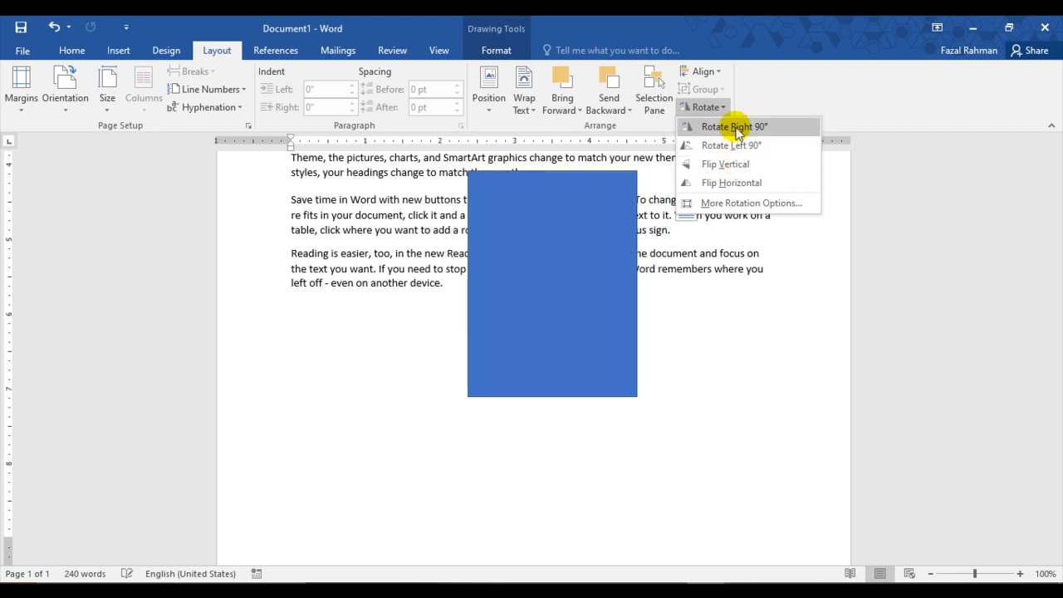
left_click(598, 288)
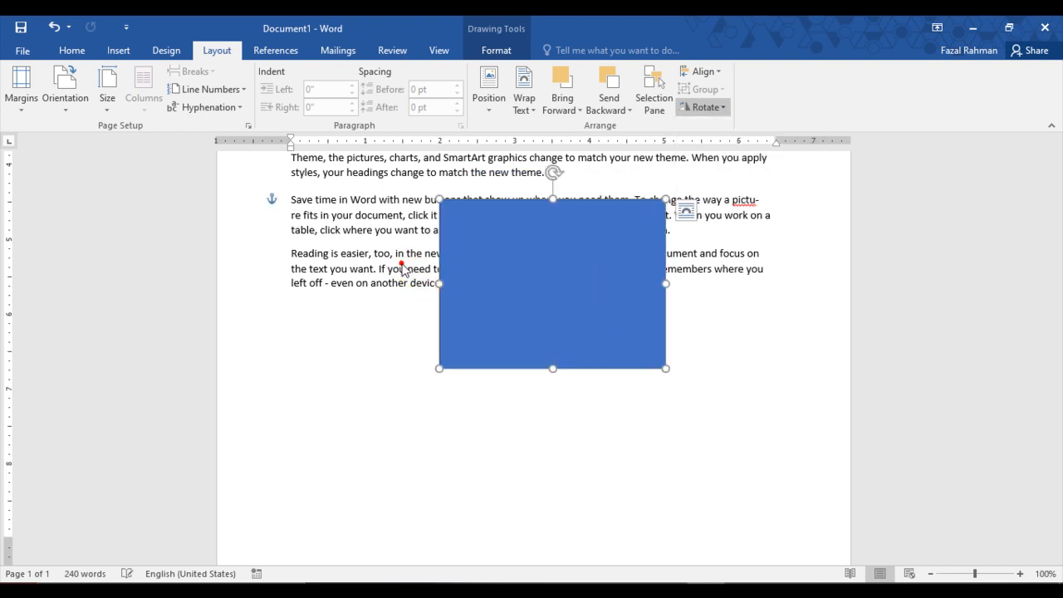
scroll(404, 255, "up", 3)
scroll(483, 269, "up", 3)
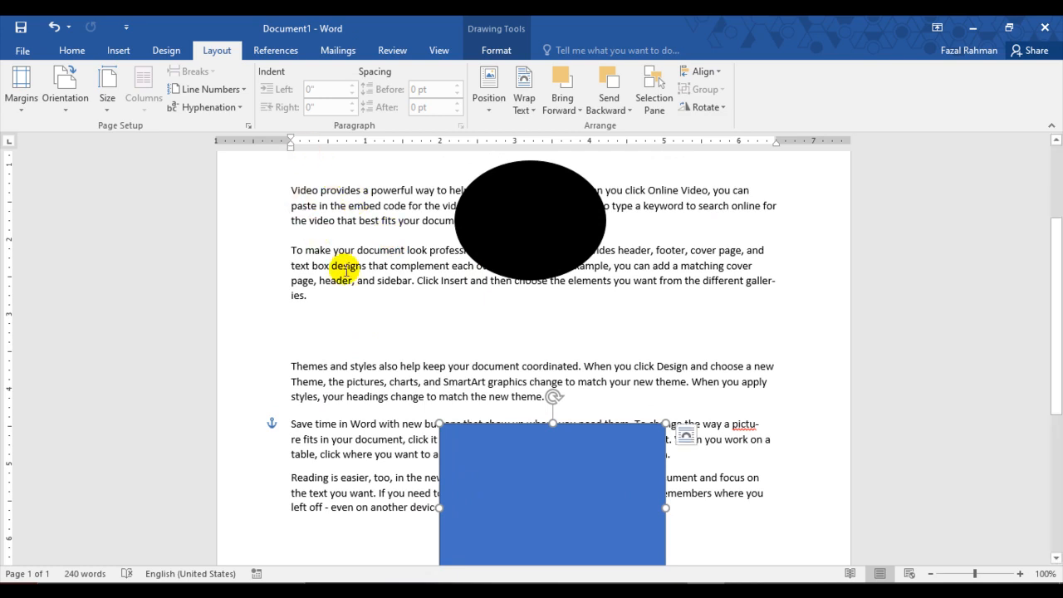